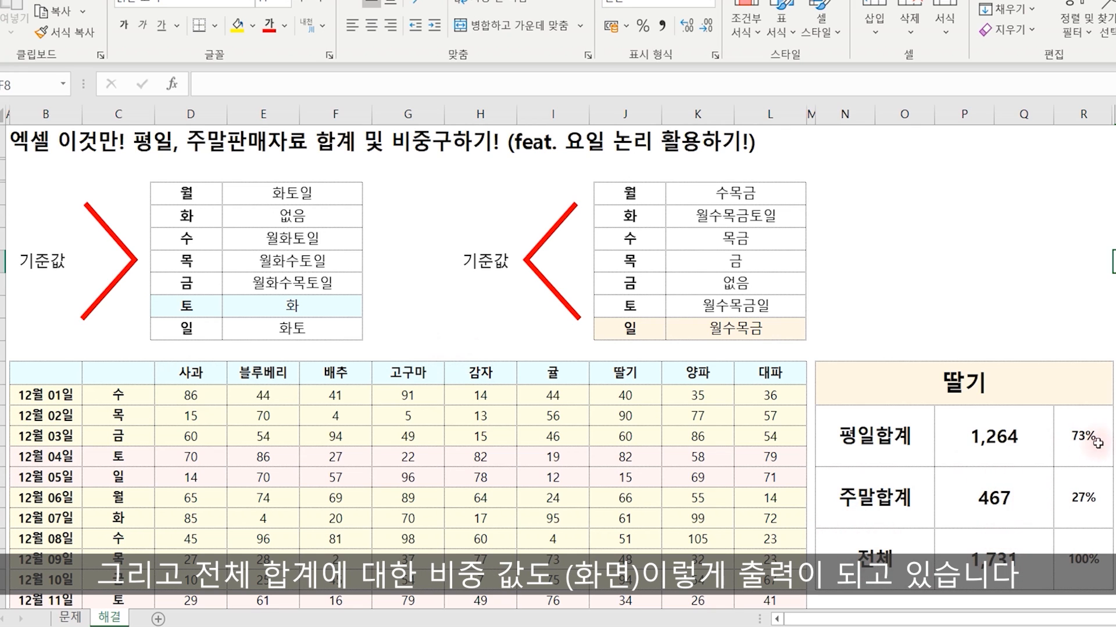
Switch the summary table's product from 딸기 to 고구마 and select the 평일합계 total to inspect its formula.
click(939, 386)
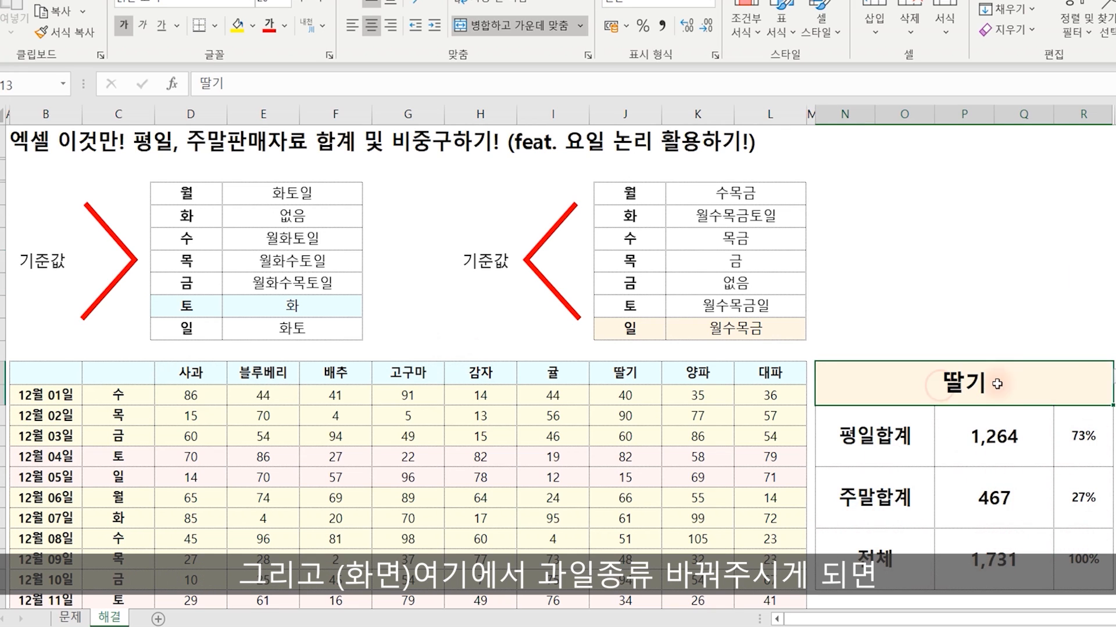
click(1115, 377)
click(899, 421)
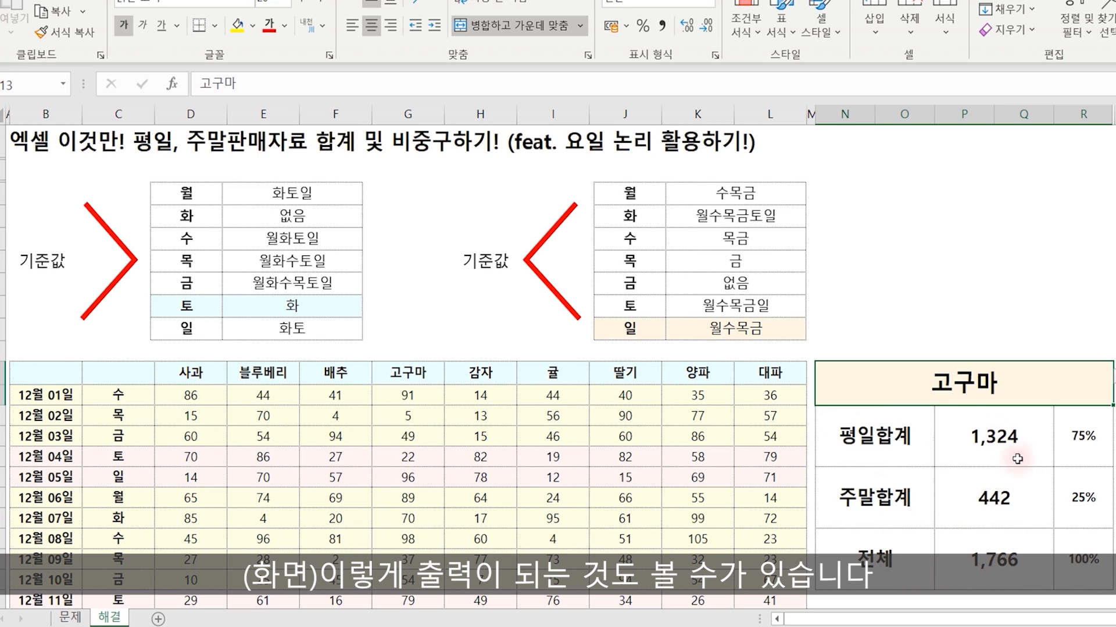
click(1001, 438)
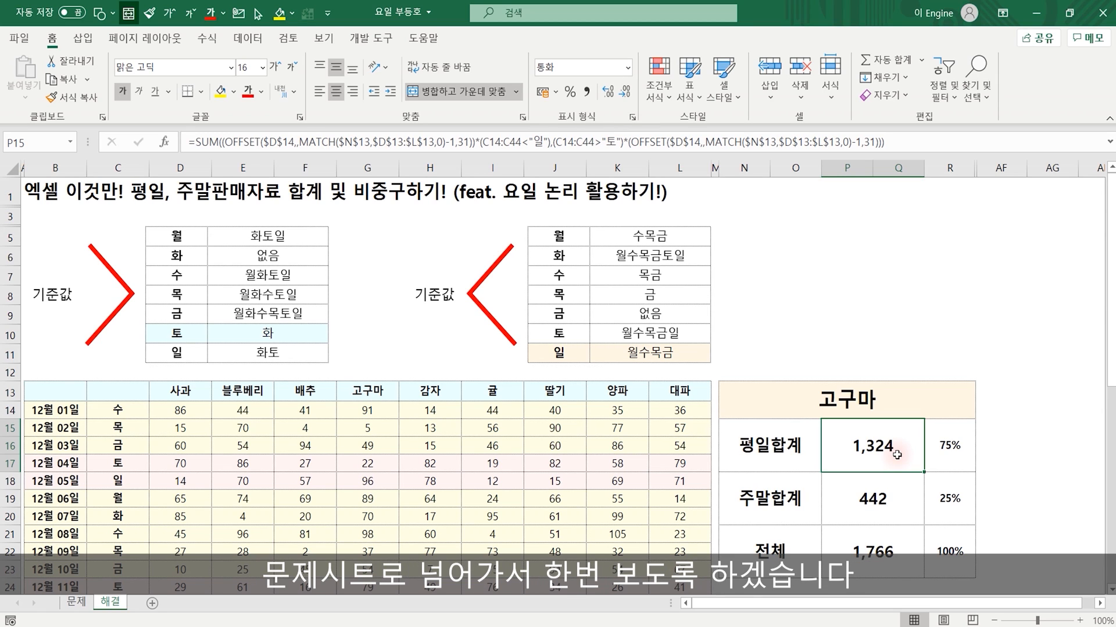
On the 문제 sheet, list the weekdays 월, 화, 수, 목, 금, 토, 일 down cells O5:O11.
click(75, 602)
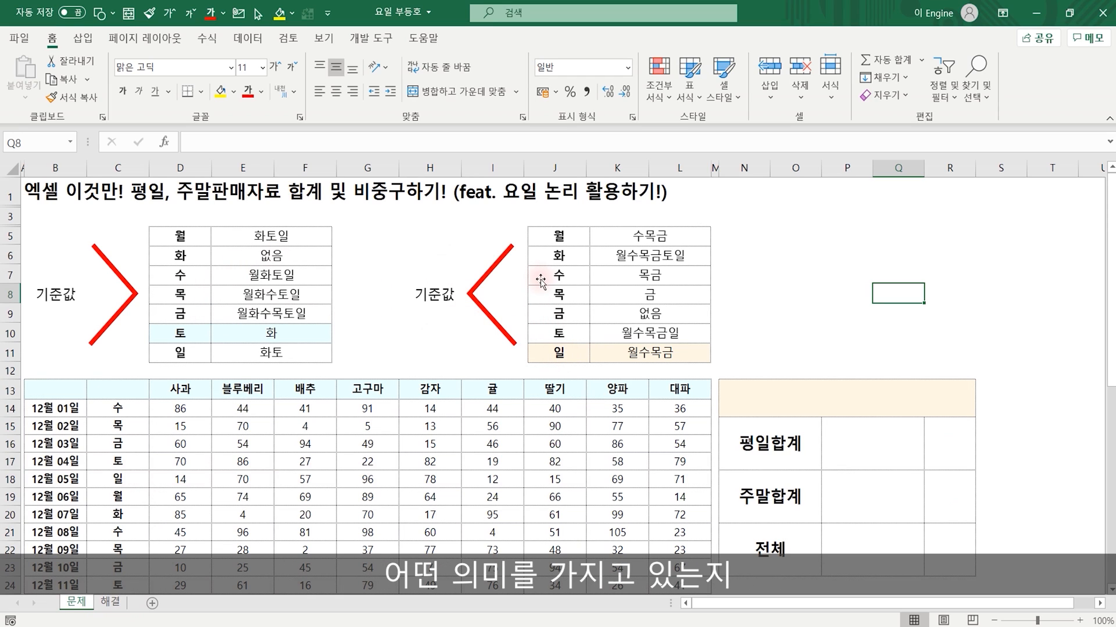
click(788, 238)
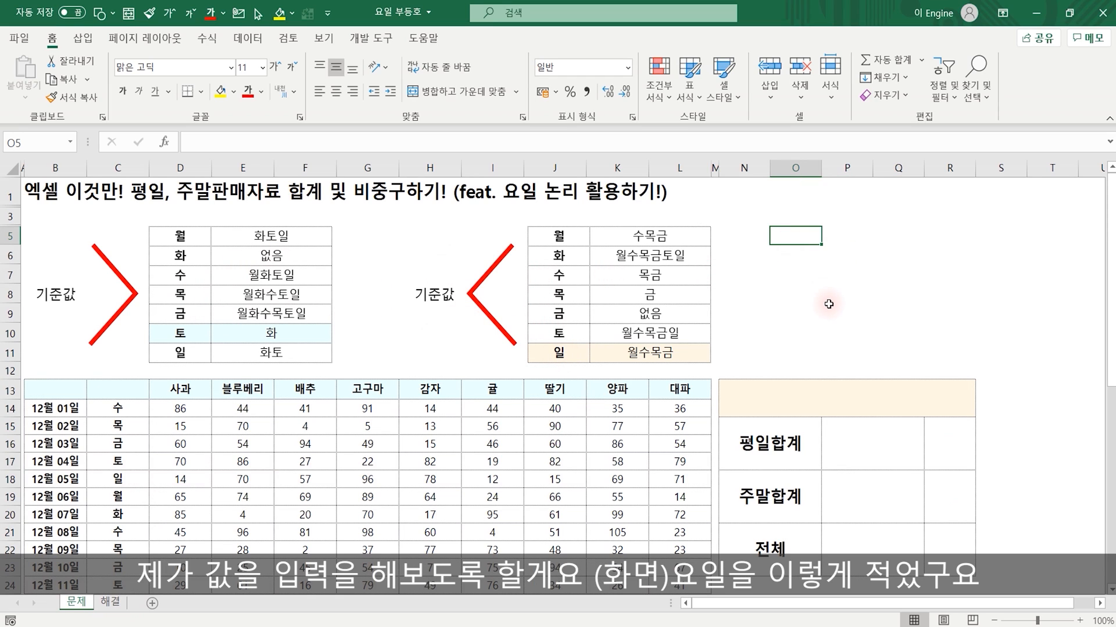
text(월)
key(Return)
text(화)
key(Return)
text(수)
key(Return)
text(목)
key(Return)
text(금)
key(Return)
text(토)
key(Return)
text(일)
key(Tab)
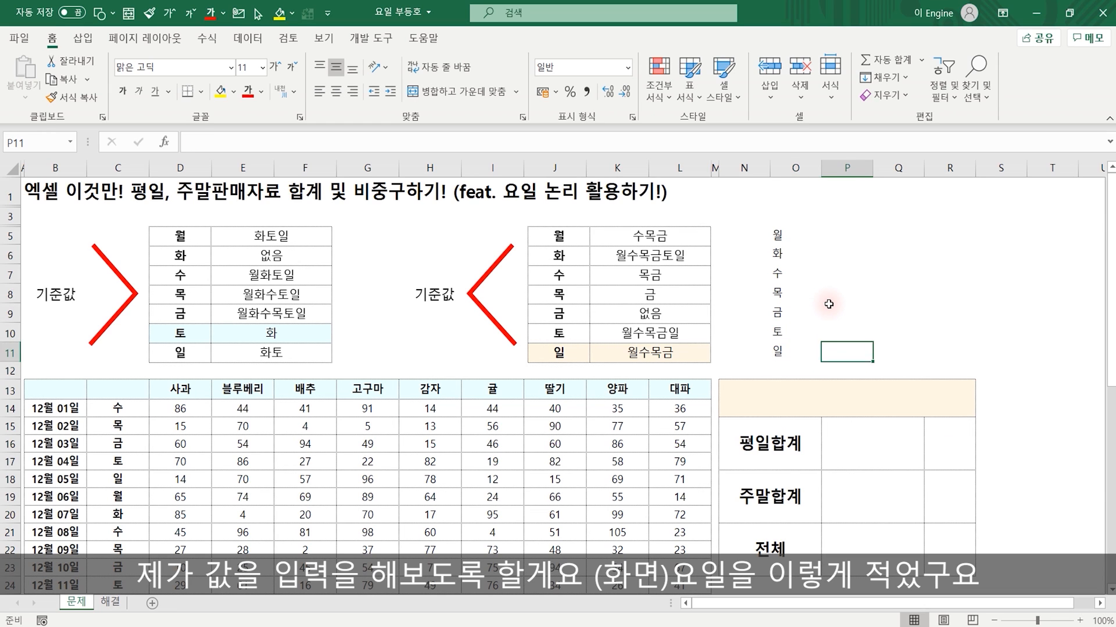
Fill P5:P11 beside the weekdays with a number series from 1 to 7.
key(Up)
key(Up)
key(Up)
key(Up)
key(Up)
key(Up)
text(1)
key(Return)
click(860, 235)
drag(872, 244, 874, 360)
click(880, 370)
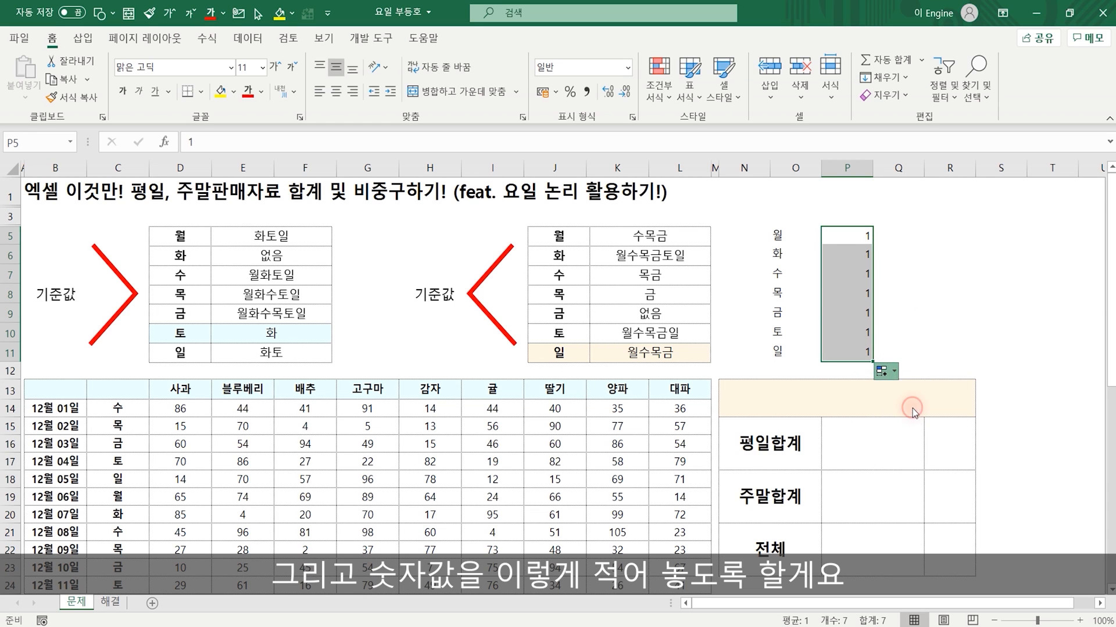
click(930, 402)
click(776, 237)
click(785, 255)
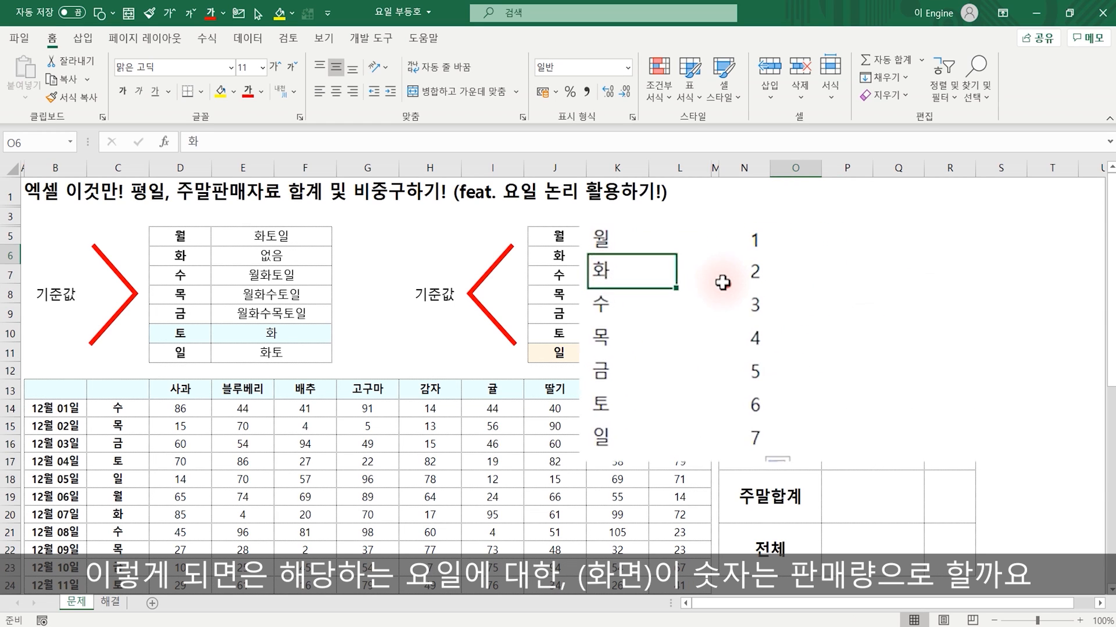
click(854, 256)
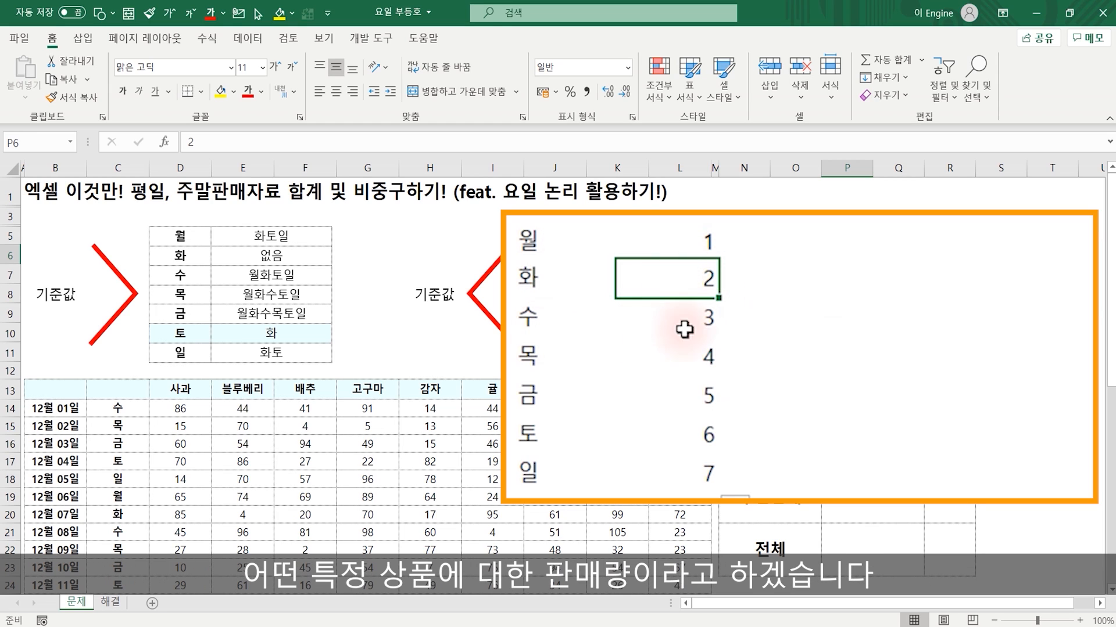
Begin a SUM formula in Q5 with the weekday condition (O5:O11>"월") followed by a multiplication sign.
click(806, 235)
text(=)
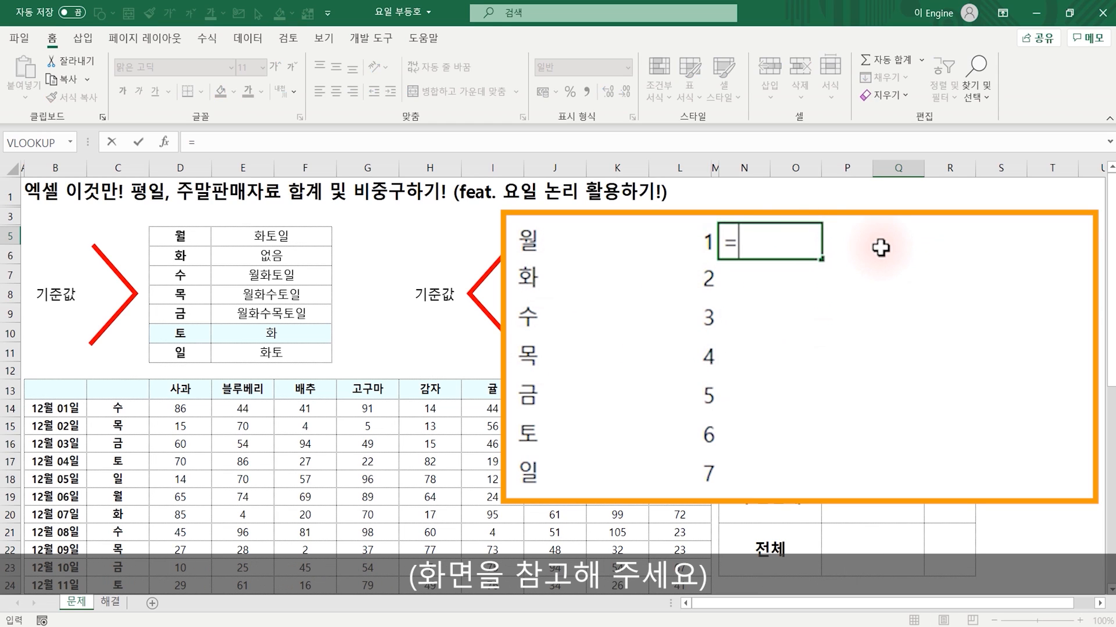
text(sum()
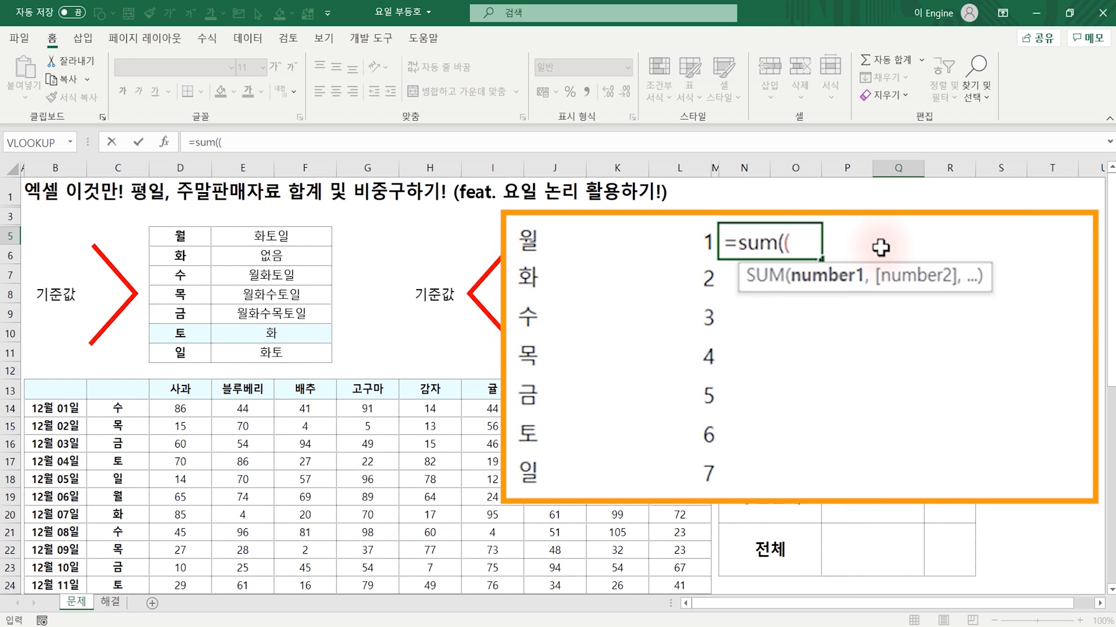
text(()
drag(524, 238, 522, 473)
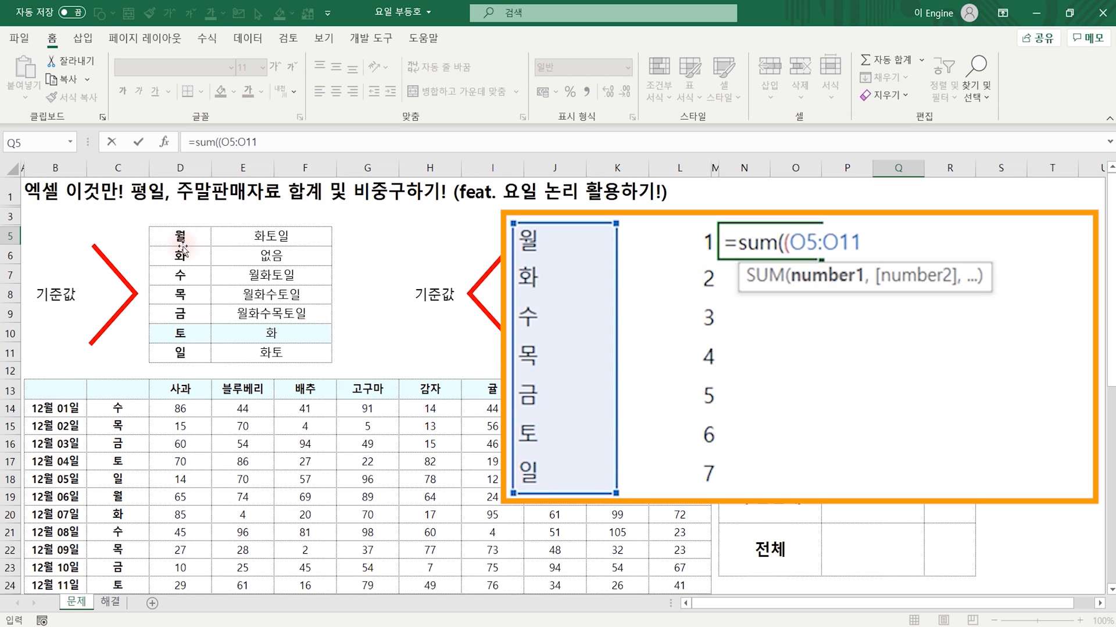
text(월")*)
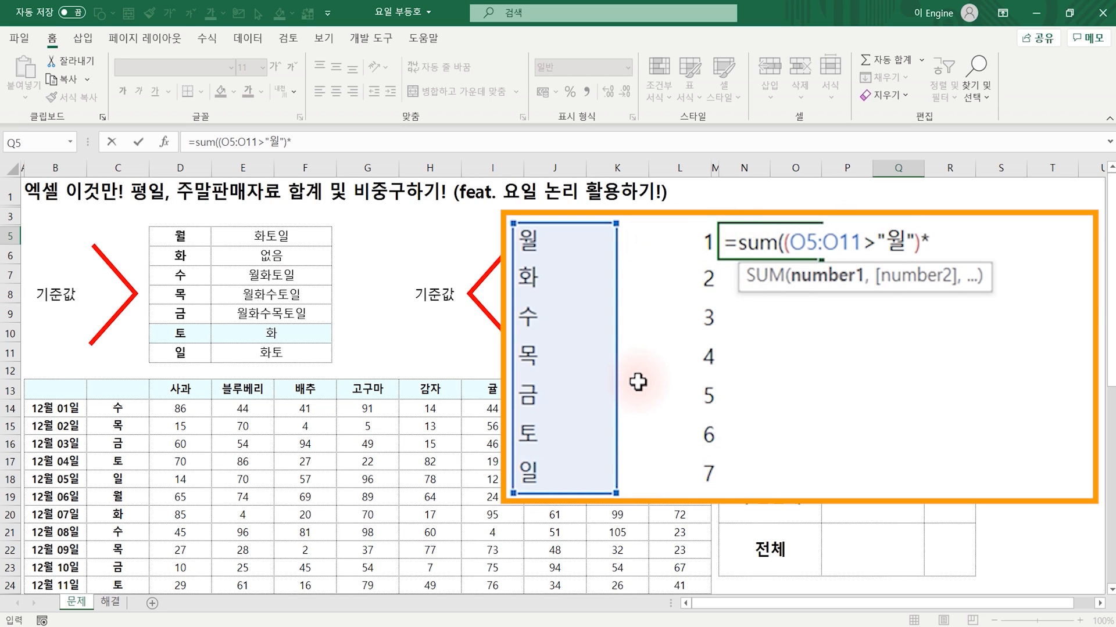
Multiply the condition by the parenthesised range (P5:P11) and complete the formula =SUM((O5:O11>"월")*(P5:P11)) in Q5.
drag(643, 259, 688, 463)
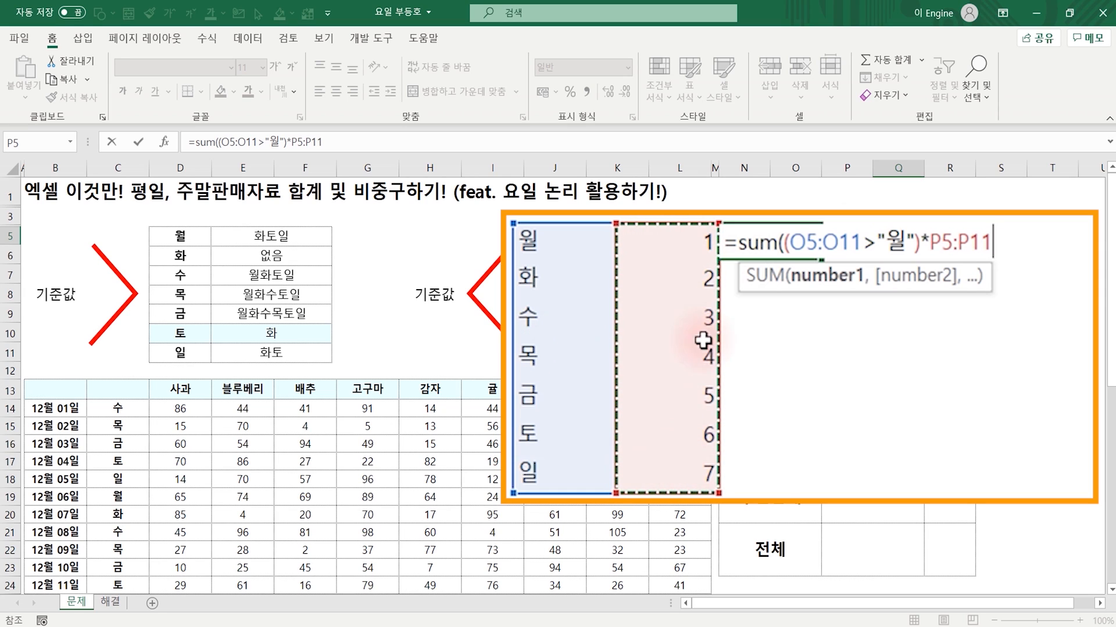
click(929, 243)
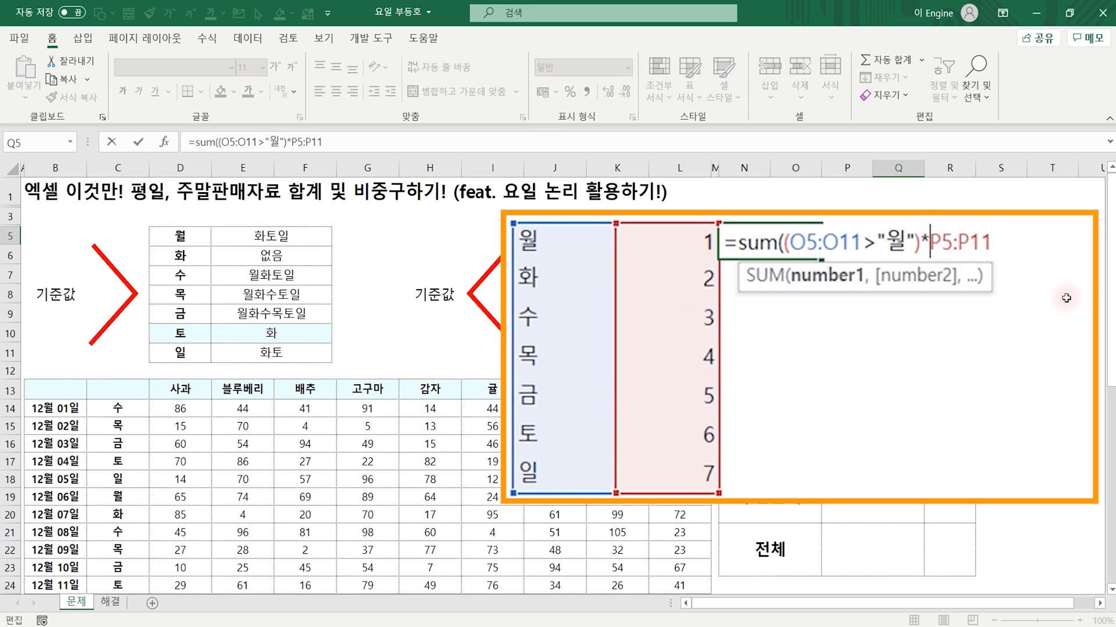
text(()
key(End)
text())
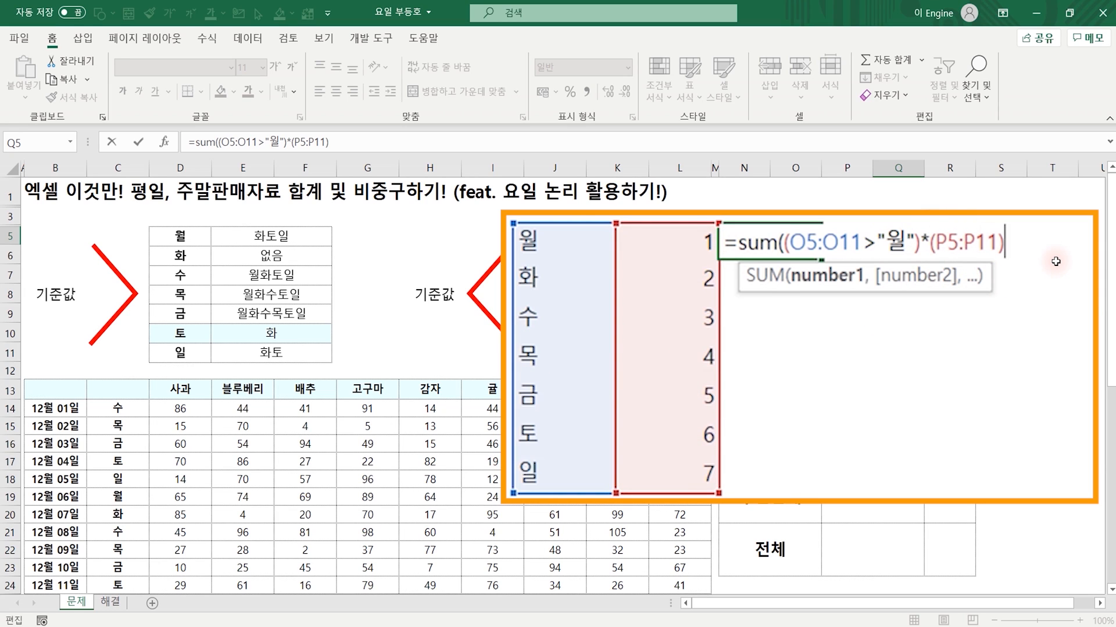
text())
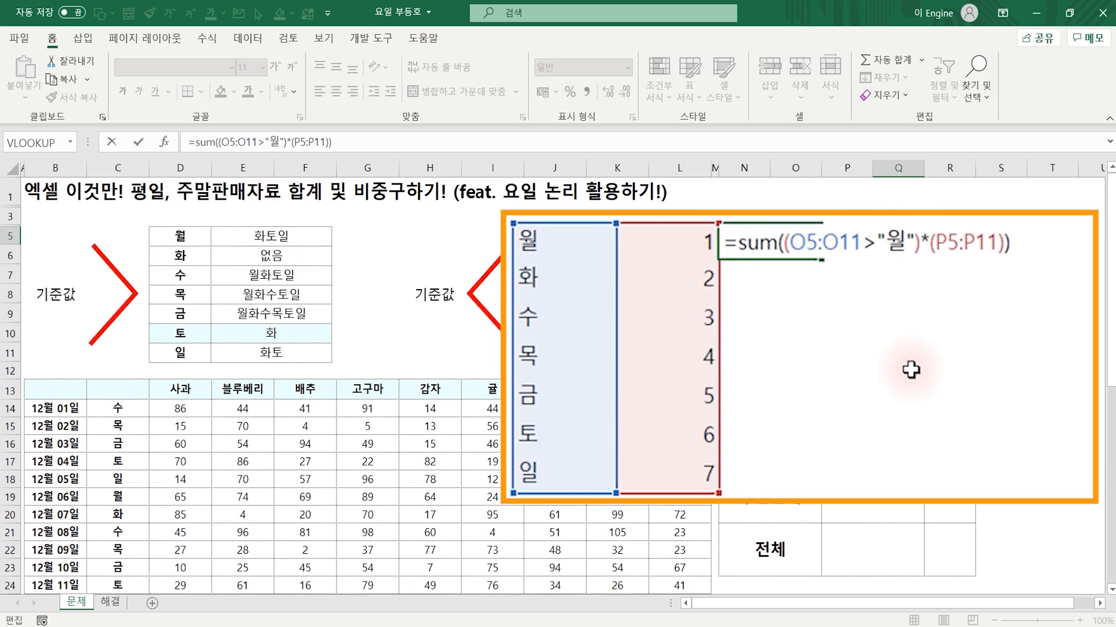
key(Return)
key(Up)
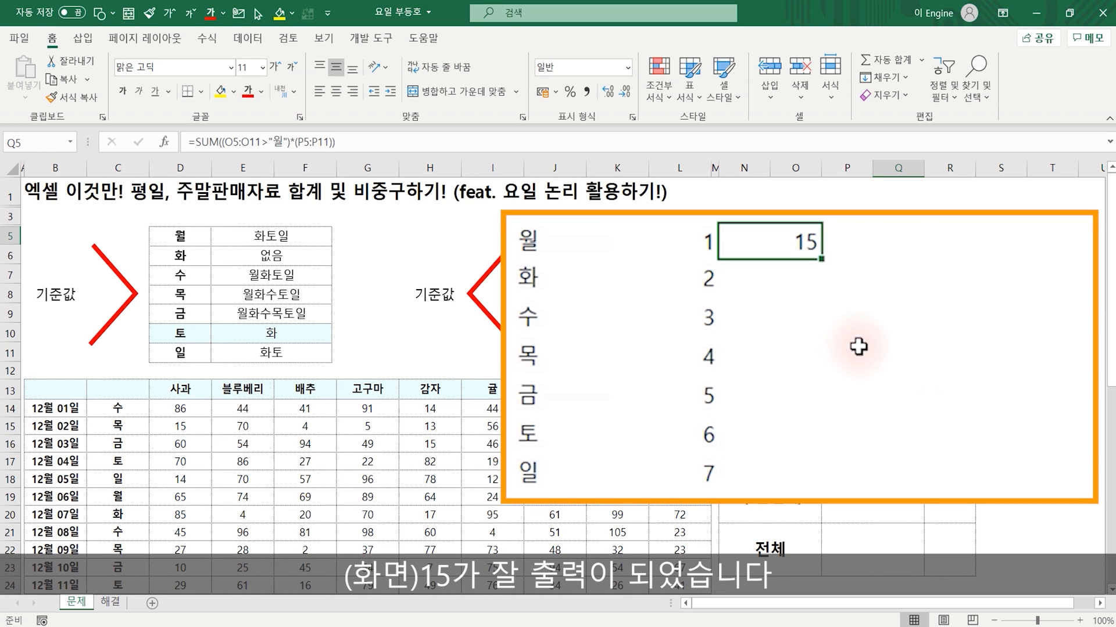
Change the comparison operator in the Q5 formula to less than, giving =SUM((O5:O11<"월")*(P5:P11)).
double_click(792, 241)
click(882, 241)
key(BackSpace)
text(<)
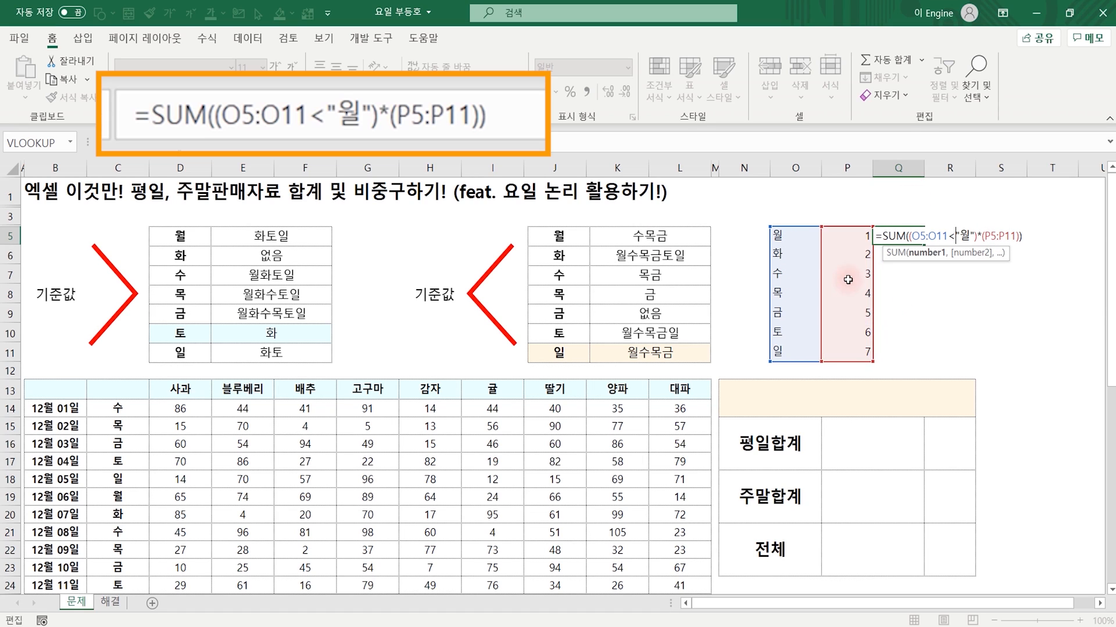
key(Return)
click(904, 239)
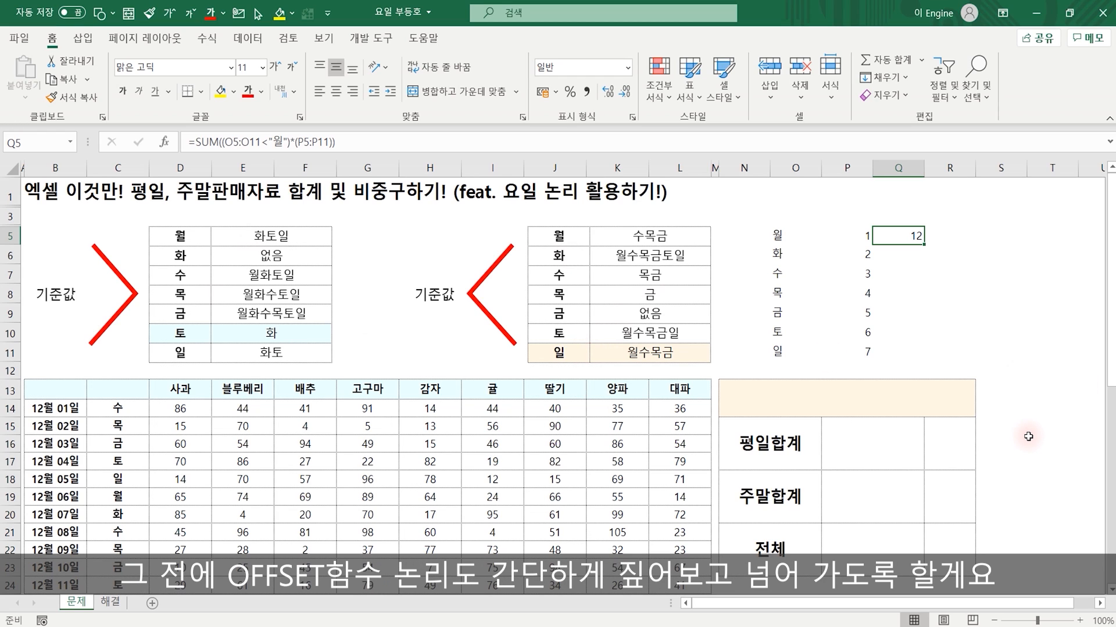
Add list data validation with source =$D$13:$L$13 to the merged header cell N13 and choose 고구마 from it.
click(847, 402)
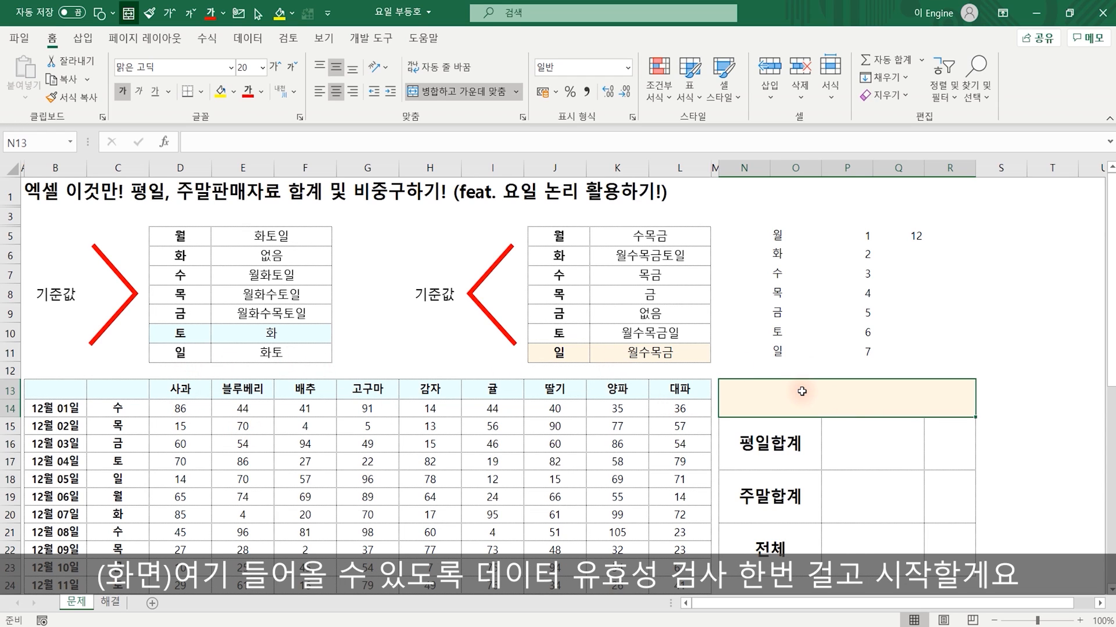
click(248, 38)
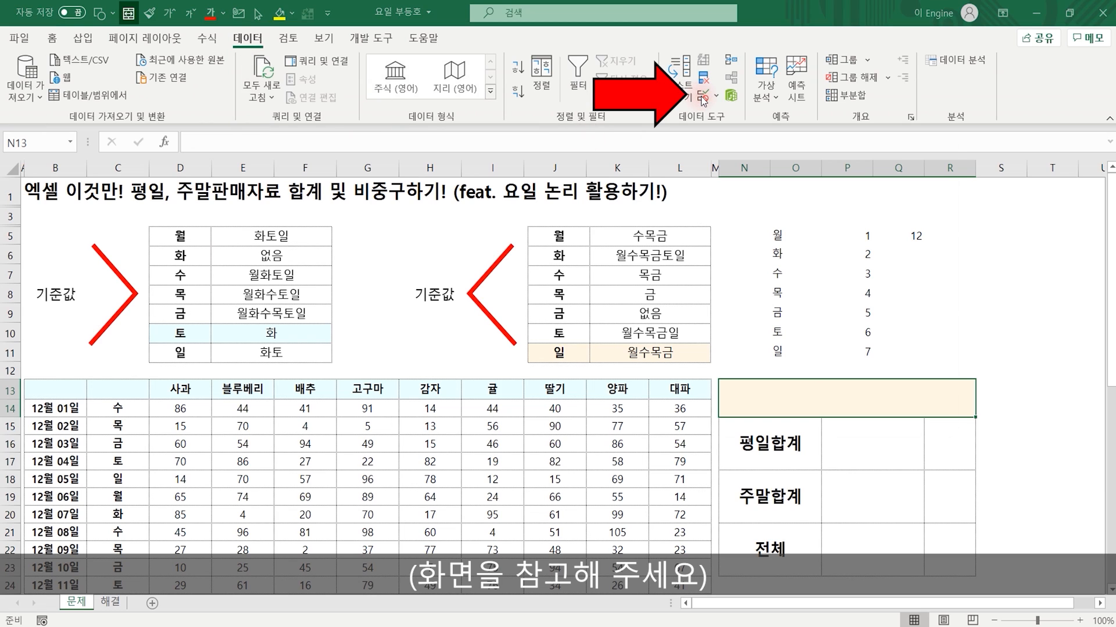
click(703, 96)
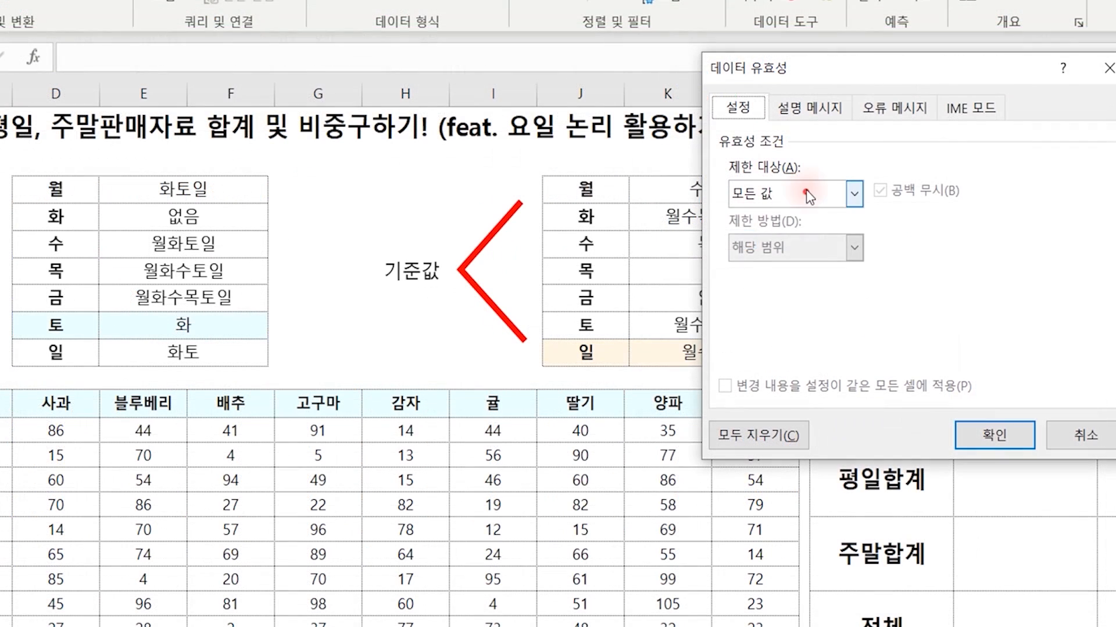
click(808, 194)
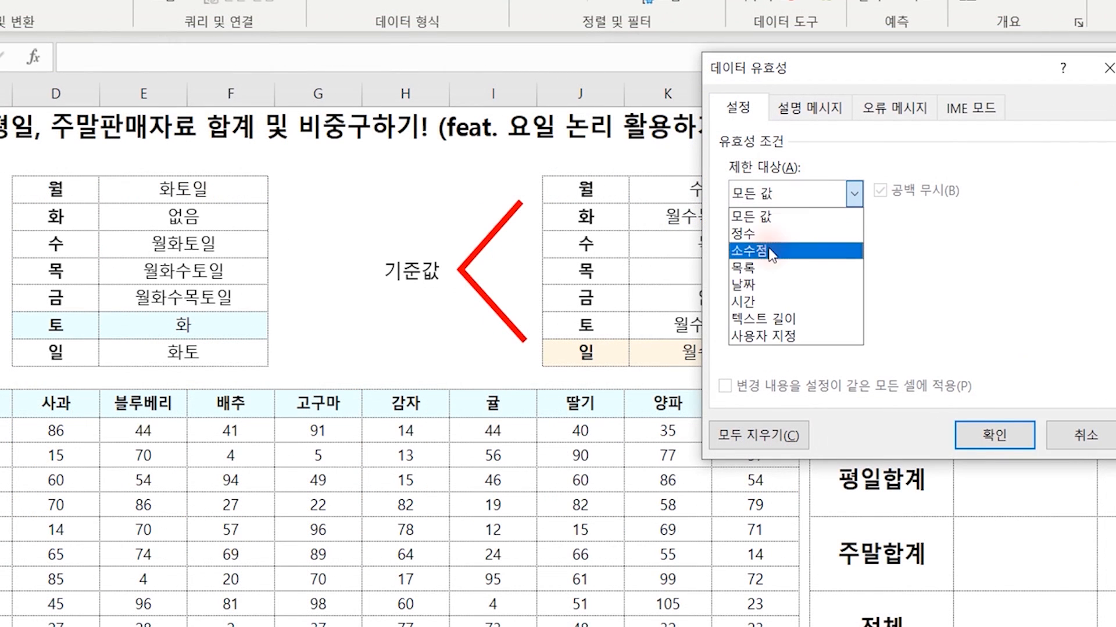
click(749, 267)
click(755, 299)
drag(41, 415, 755, 407)
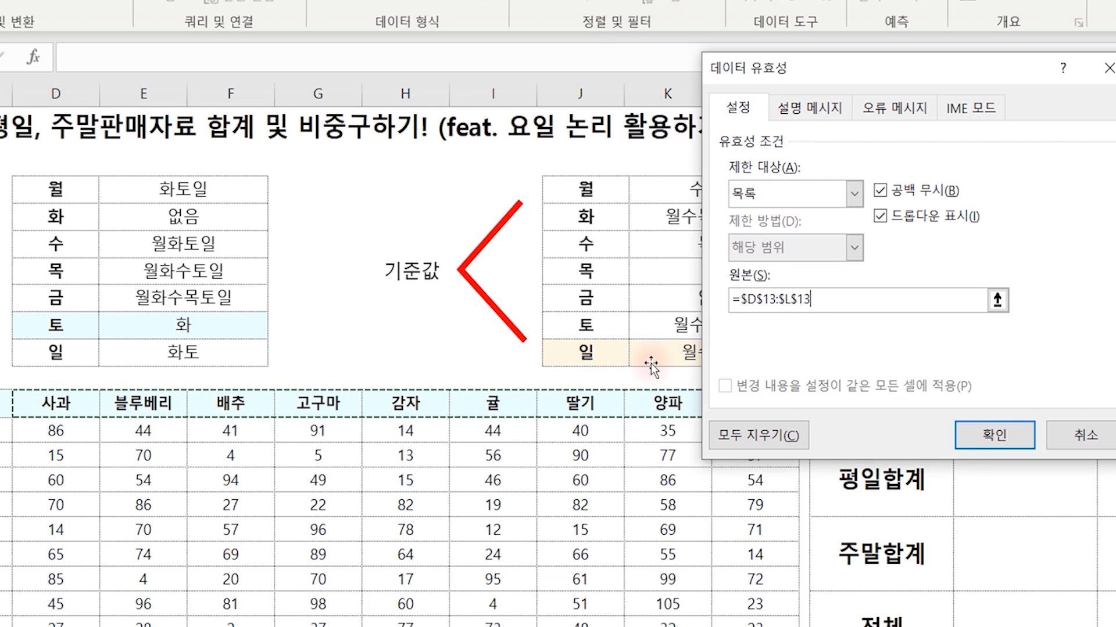
click(992, 437)
click(981, 392)
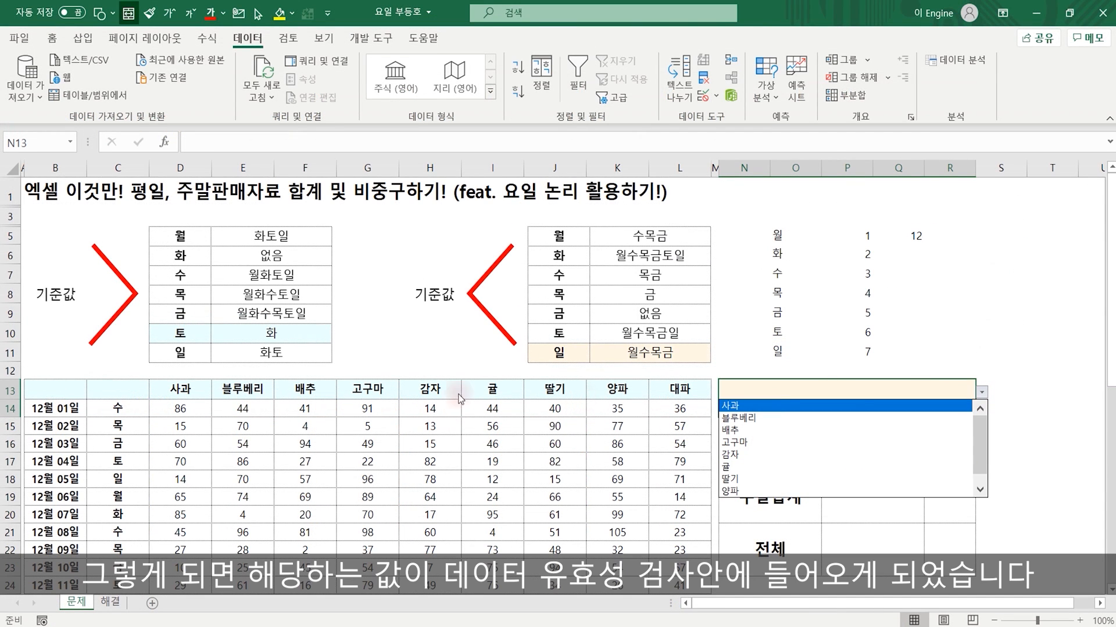
click(782, 443)
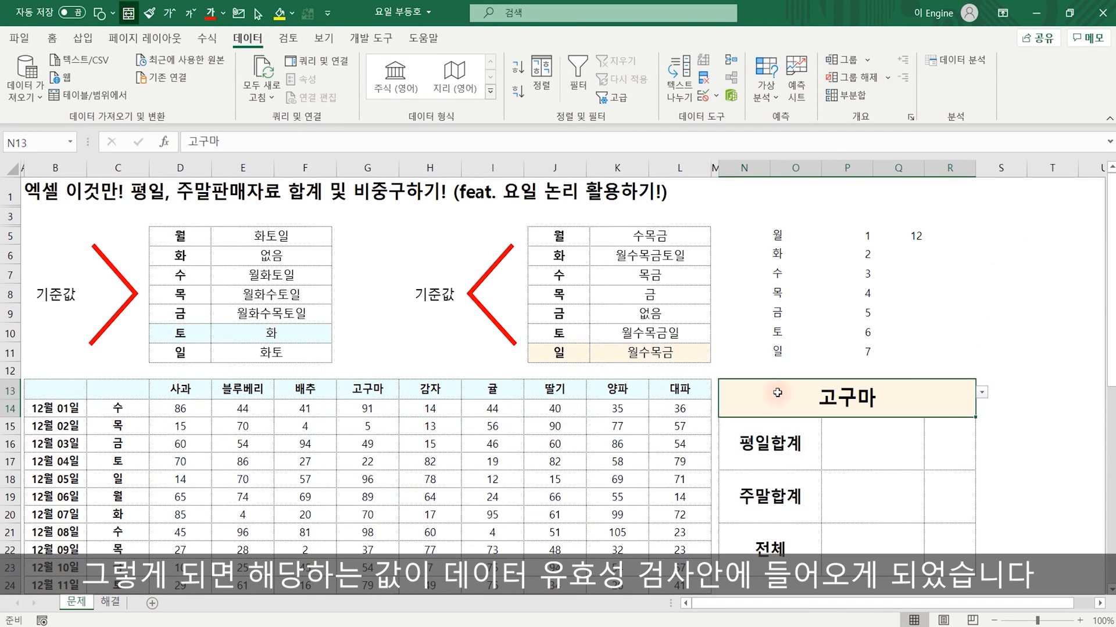
Begin an OFFSET formula in S16 with D14 as the reference and an empty rows argument, giving =offset(D14,,.
click(1007, 442)
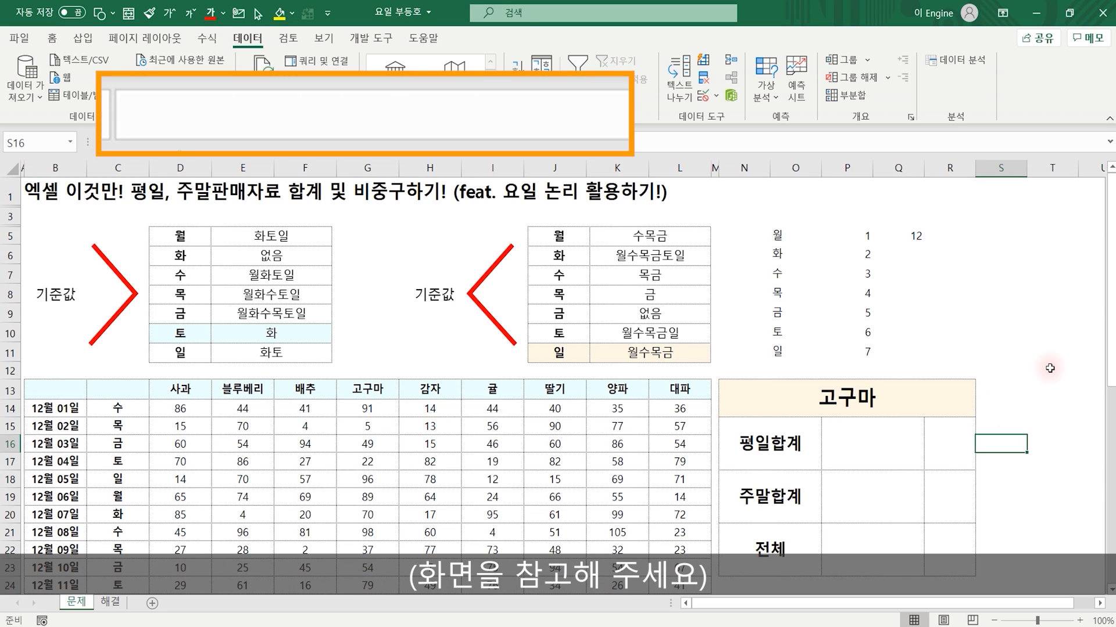
text(=of)
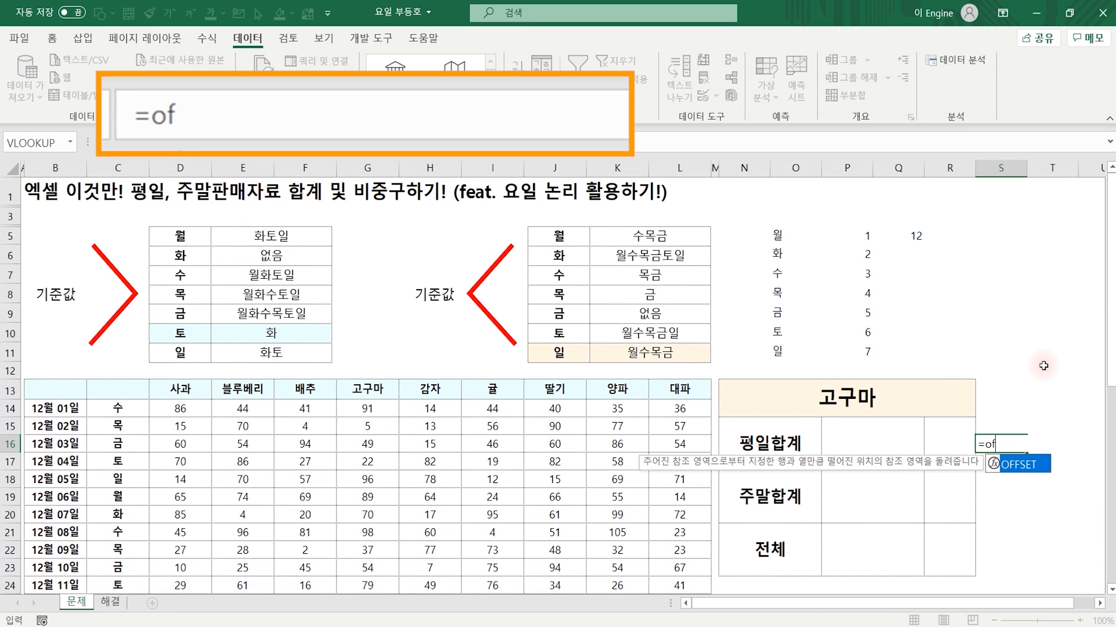
text(fset()
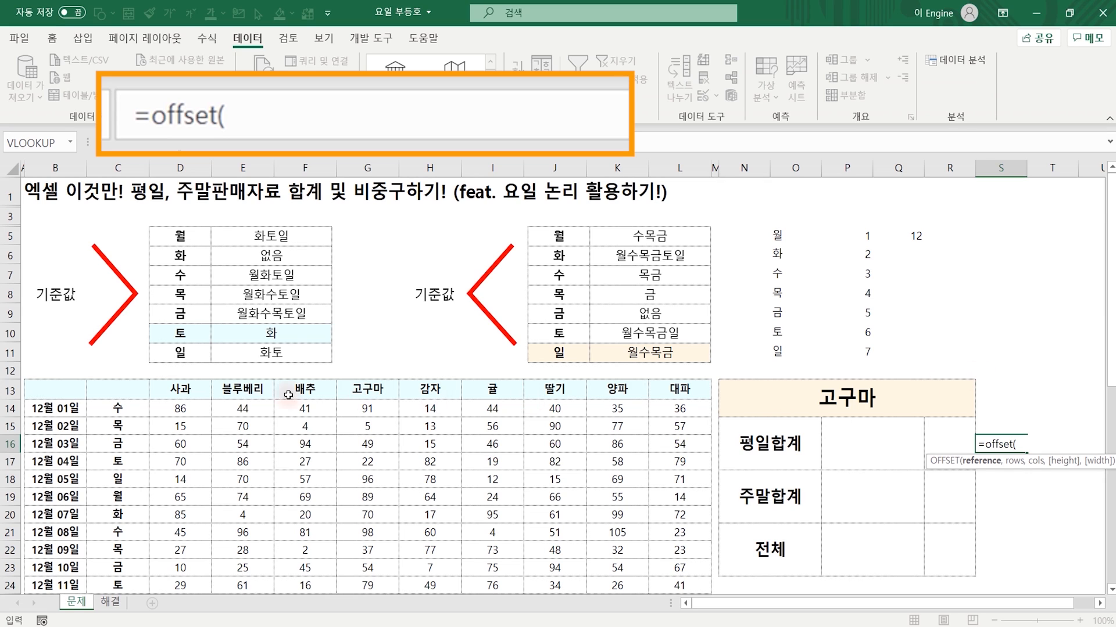
click(182, 408)
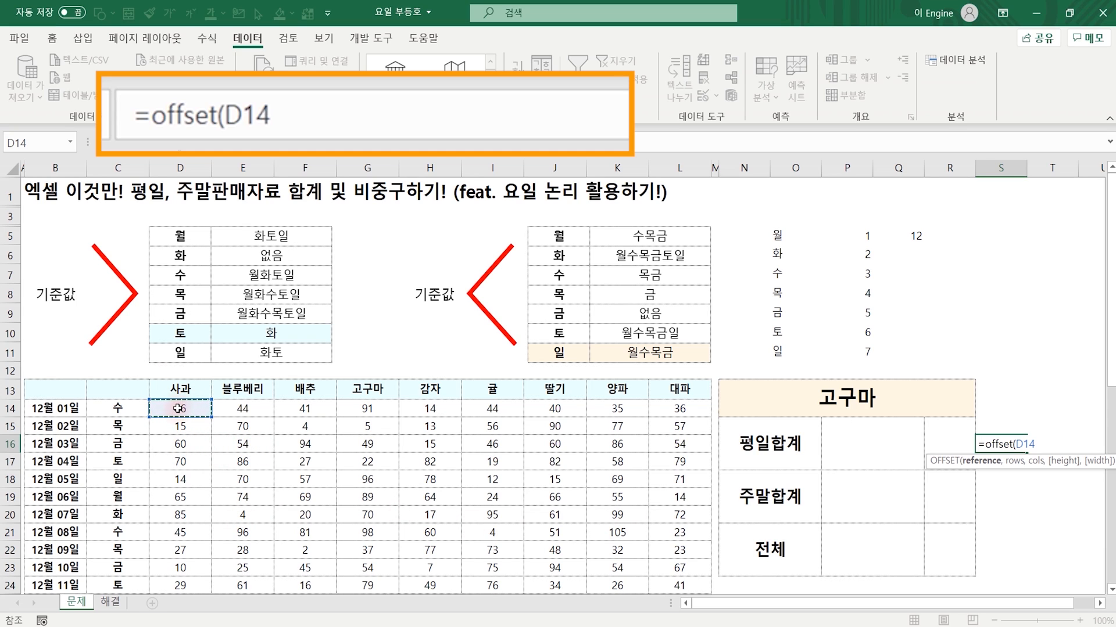
text(,)
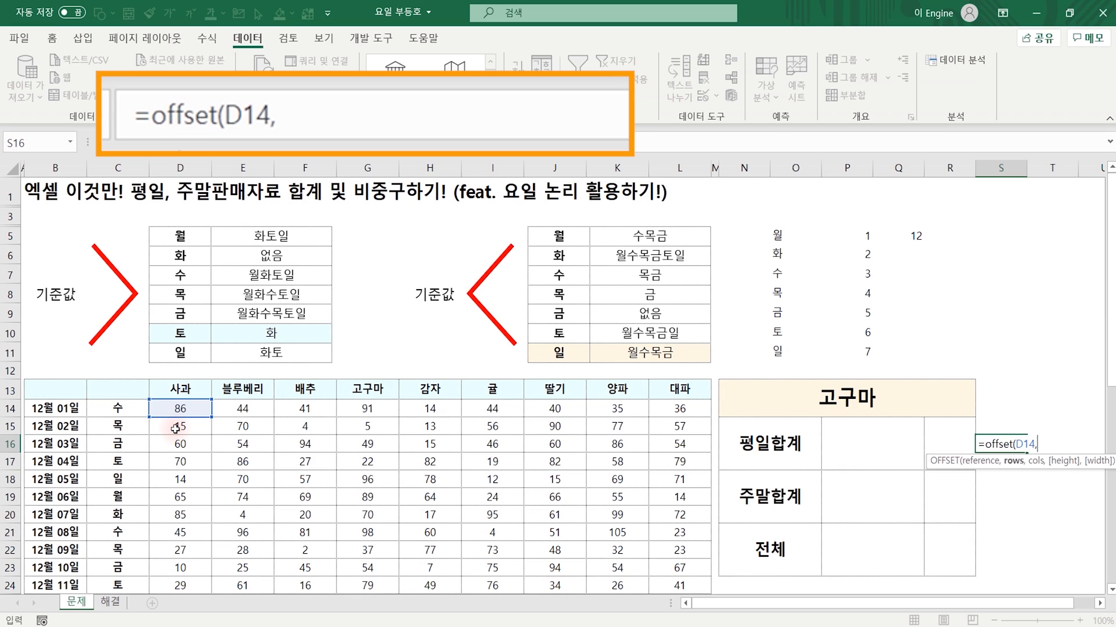
text(,)
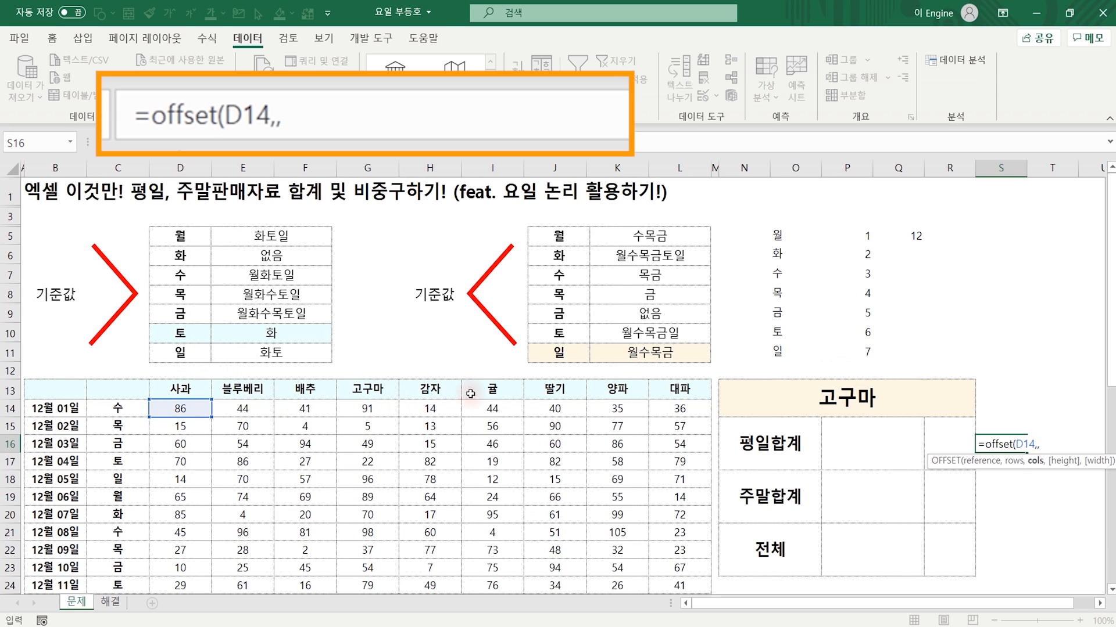
Add match(N13,D13:L13,0) as the column offset in the S16 formula to locate the chosen product among the headers.
text(atch()
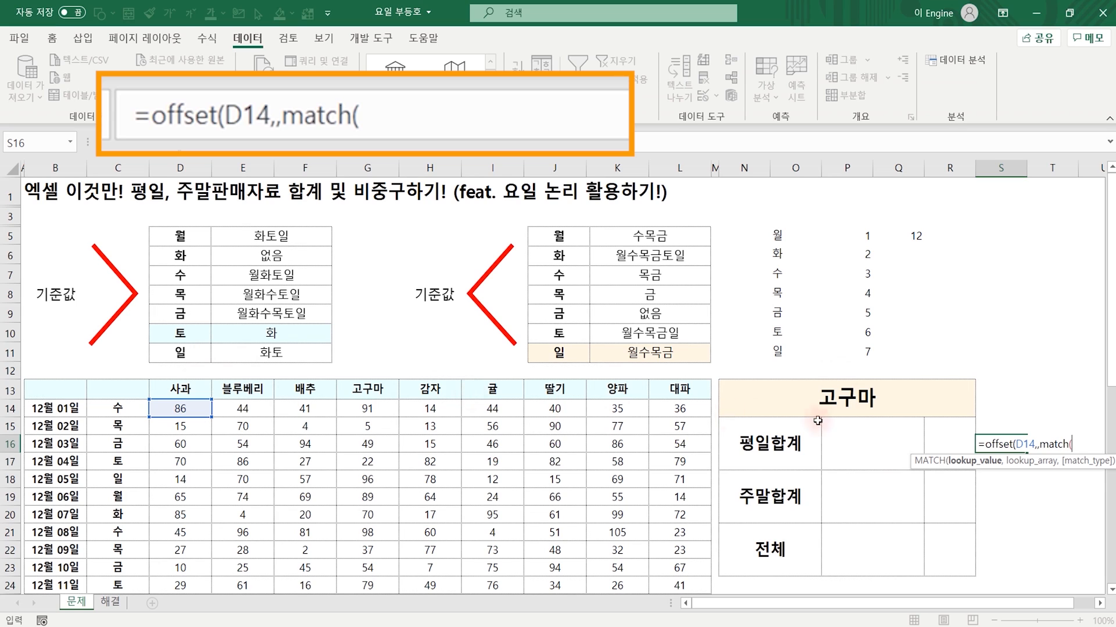
click(845, 404)
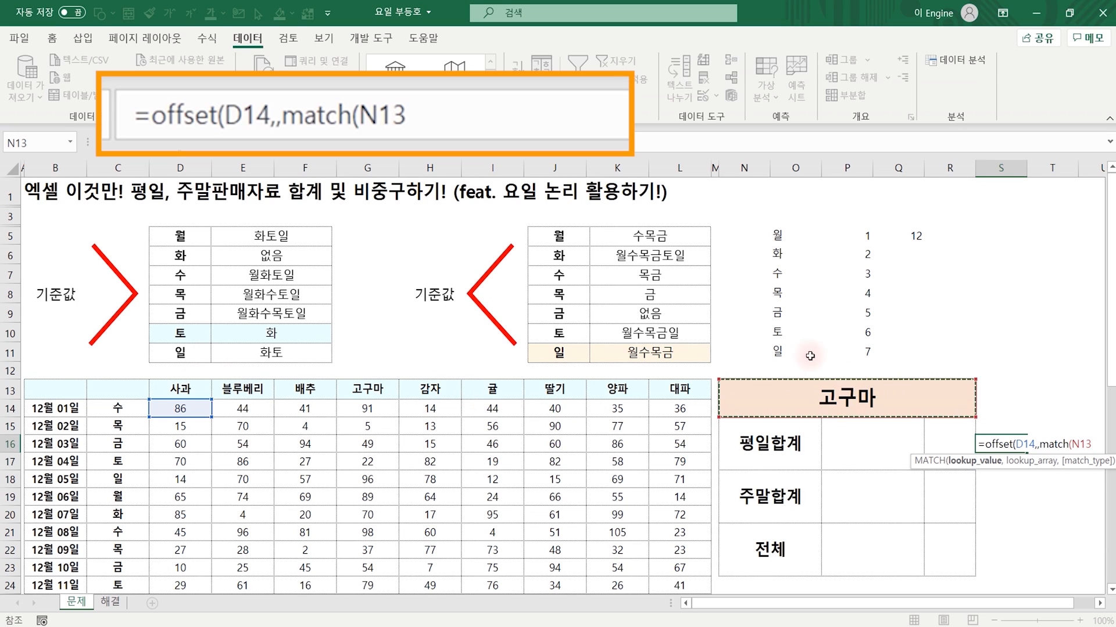
text(,)
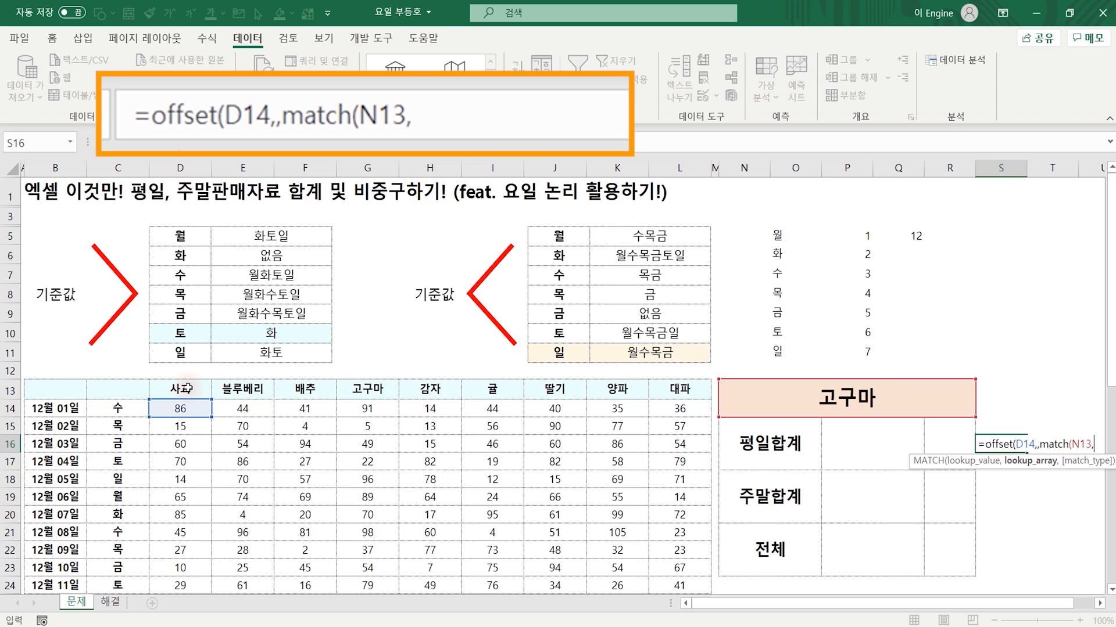
drag(180, 388, 682, 390)
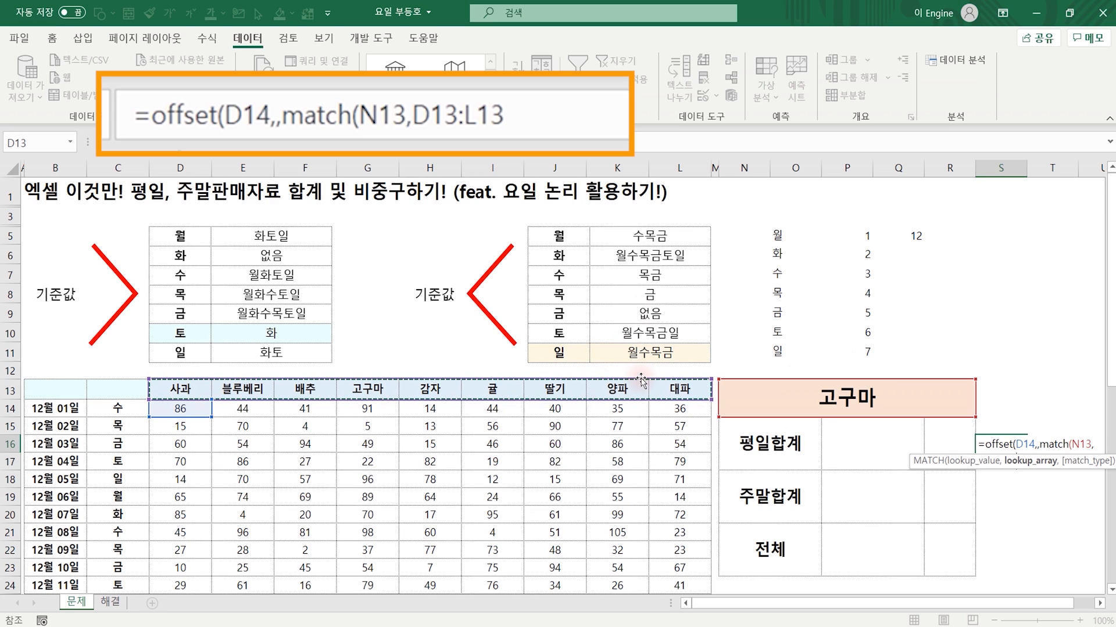
text(,)
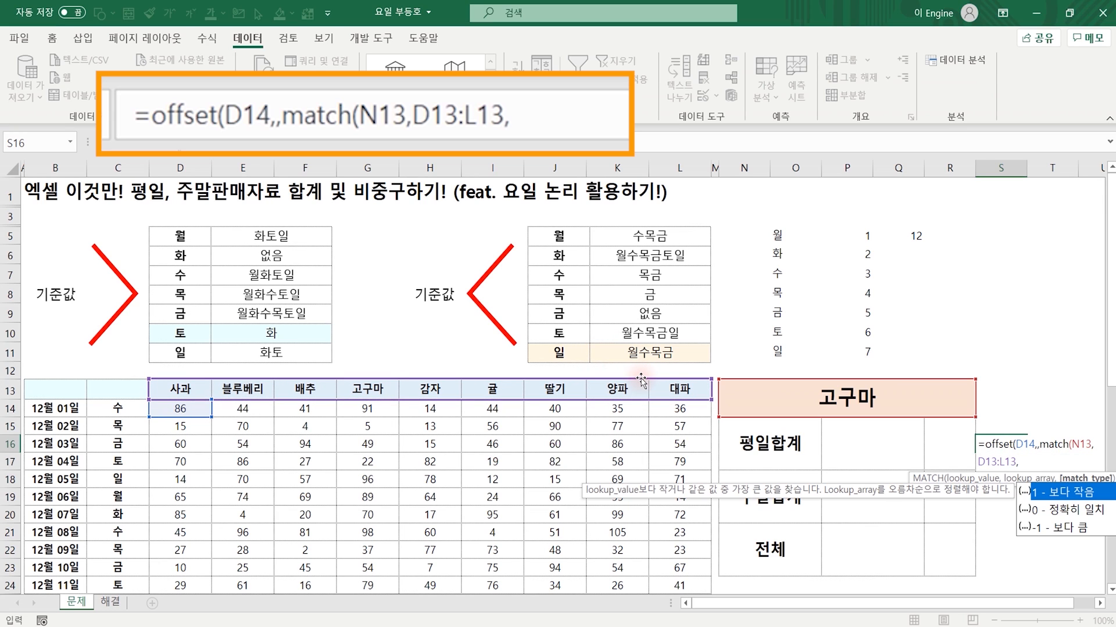
text(0))
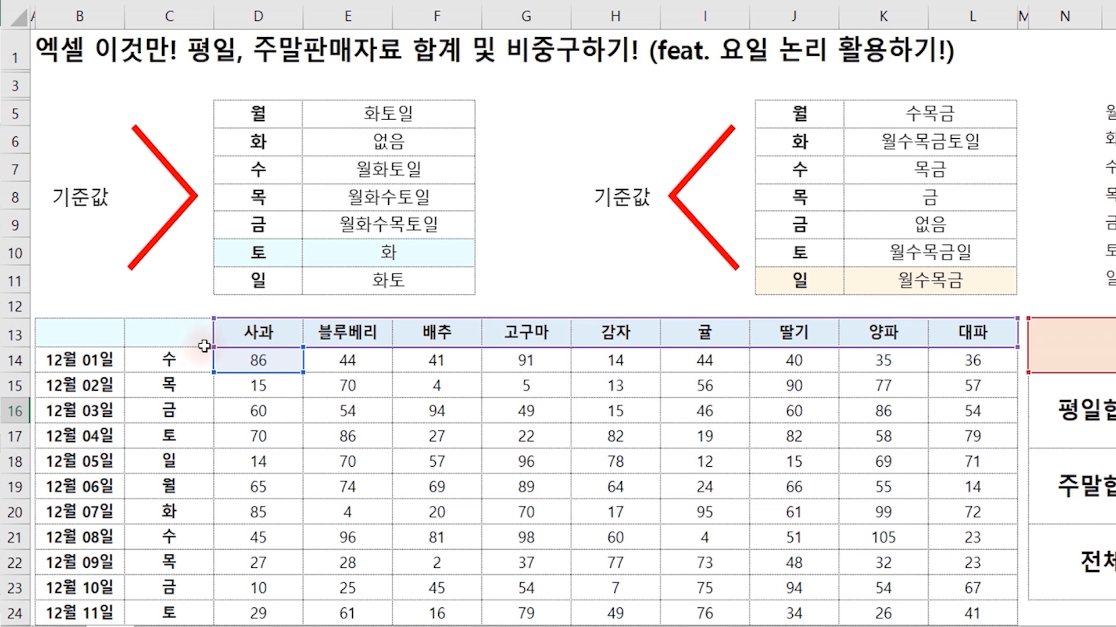
drag(268, 298, 262, 319)
drag(334, 290, 367, 314)
mouse_move(411, 283)
mouse_down()
mouse_move(424, 281)
mouse_move(414, 320)
mouse_up()
mouse_move(523, 282)
mouse_down()
mouse_move(525, 314)
mouse_move(510, 324)
mouse_move(615, 316)
mouse_up()
drag(646, 301, 663, 314)
mouse_move(256, 379)
mouse_down()
mouse_move(272, 388)
mouse_move(253, 385)
mouse_up()
drag(337, 378, 329, 405)
mouse_move(401, 386)
mouse_down()
mouse_move(423, 401)
mouse_move(468, 400)
mouse_up()
mouse_move(486, 379)
mouse_down()
mouse_move(510, 401)
mouse_move(485, 422)
mouse_up()
mouse_move(347, 342)
mouse_down()
mouse_move(360, 360)
mouse_move(351, 373)
mouse_up()
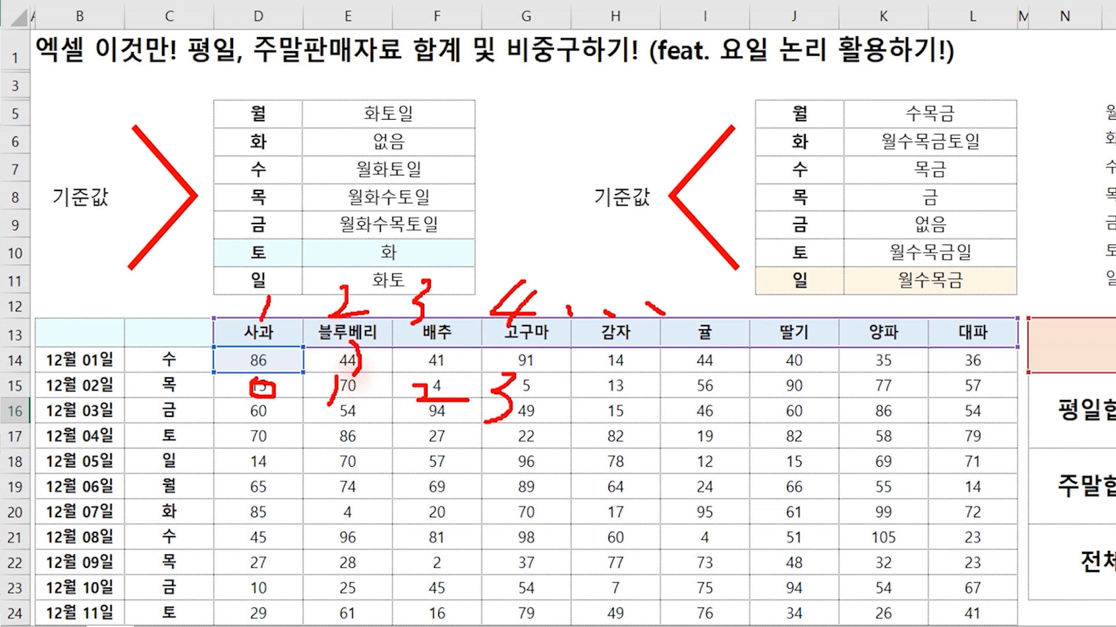
drag(433, 342, 436, 375)
drag(516, 339, 514, 372)
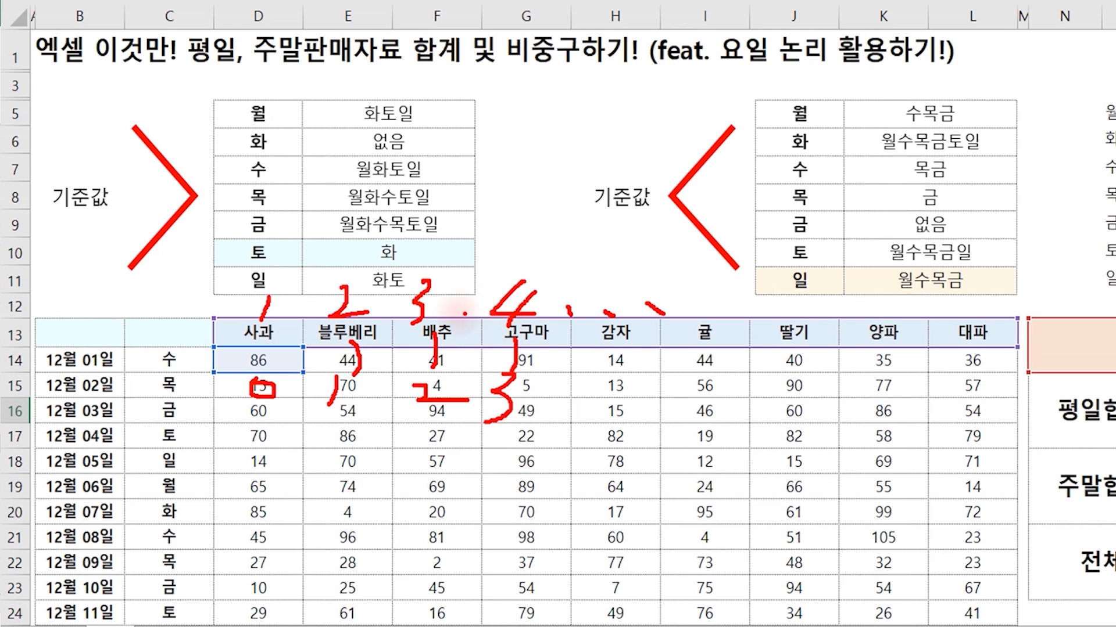
drag(431, 301, 456, 299)
drag(457, 285, 459, 331)
mouse_move(350, 304)
mouse_down()
mouse_move(372, 301)
mouse_move(372, 317)
mouse_up()
mouse_move(279, 312)
mouse_down()
mouse_move(308, 310)
mouse_move(314, 325)
mouse_up()
drag(553, 310, 576, 306)
drag(582, 293, 583, 317)
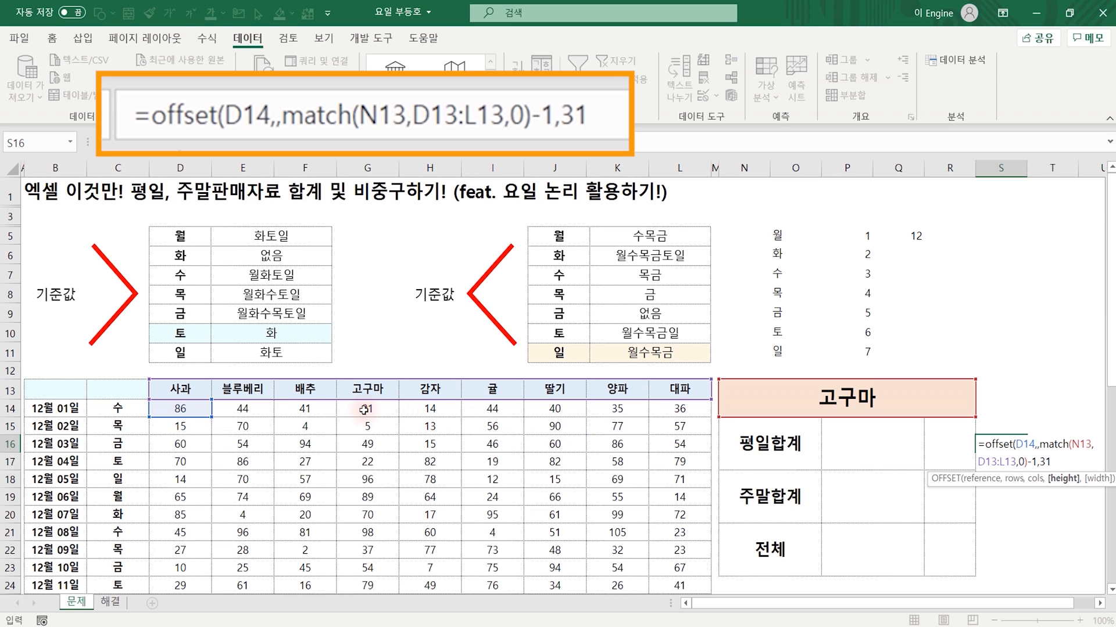
Complete the S16 formula as =OFFSET(D14,,MATCH(N13,D13:L13,0)-1,31) and compare its output with the 고구마 column.
text())
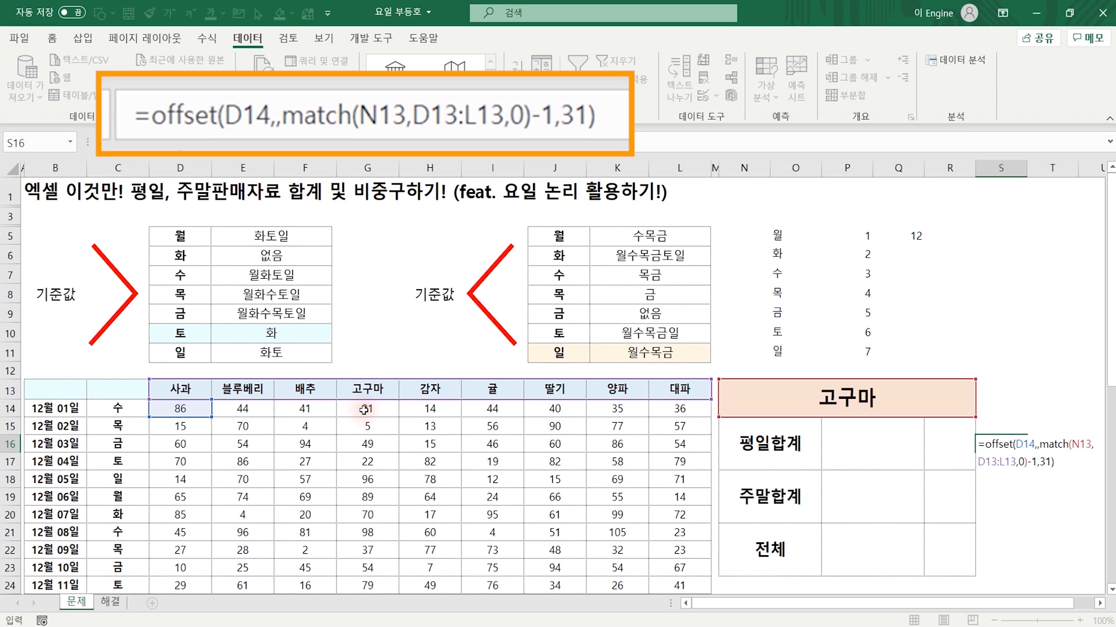
key(Return)
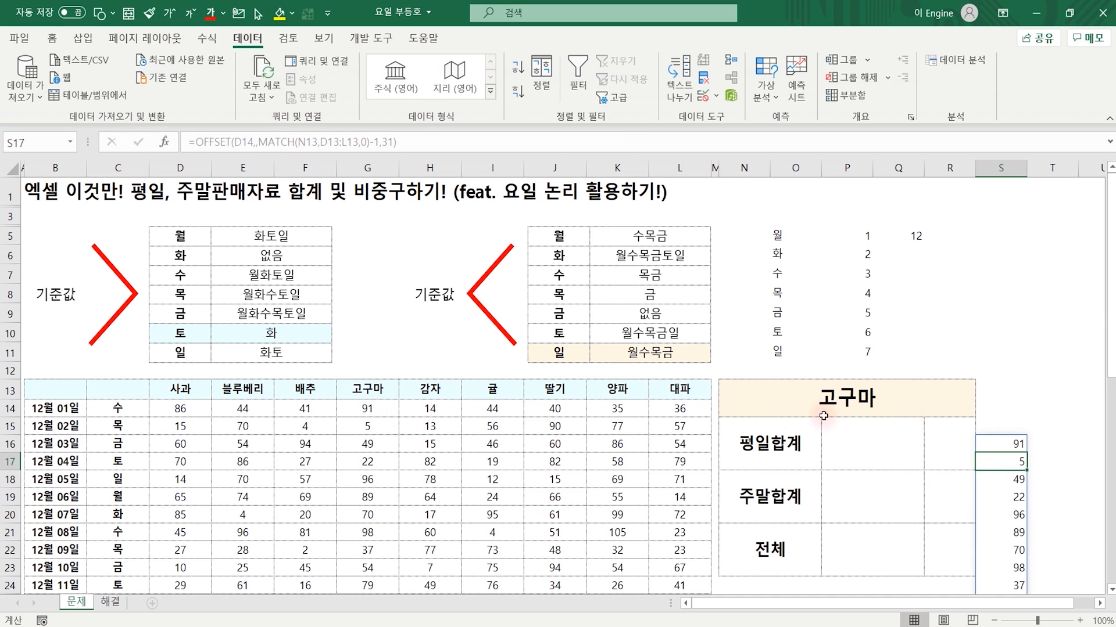
click(369, 412)
click(366, 428)
click(367, 445)
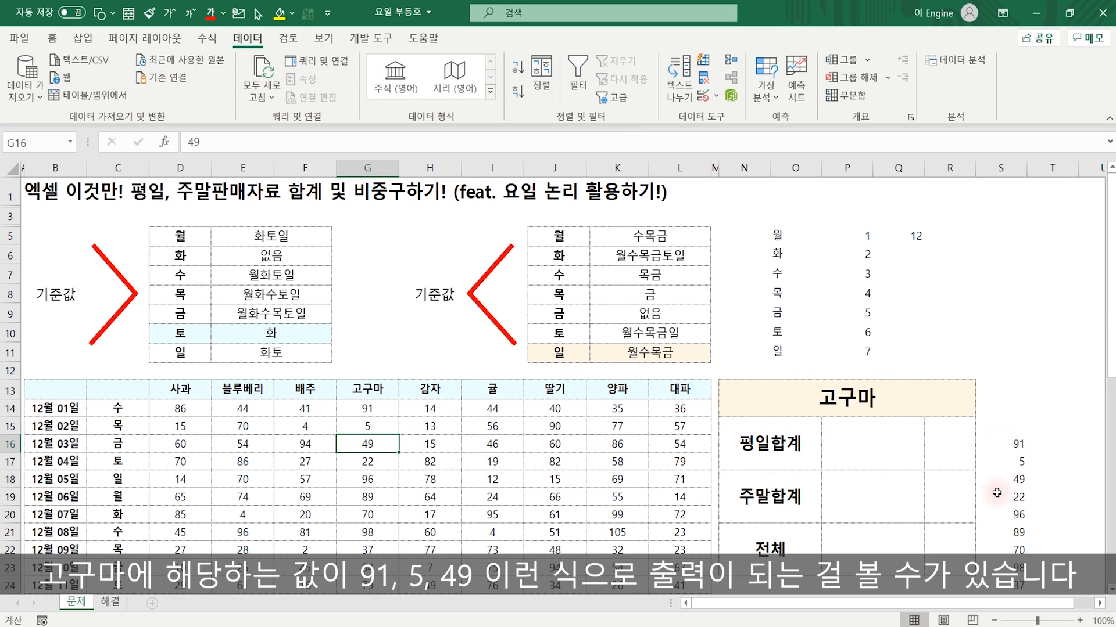
scroll(1020, 465, down, 10)
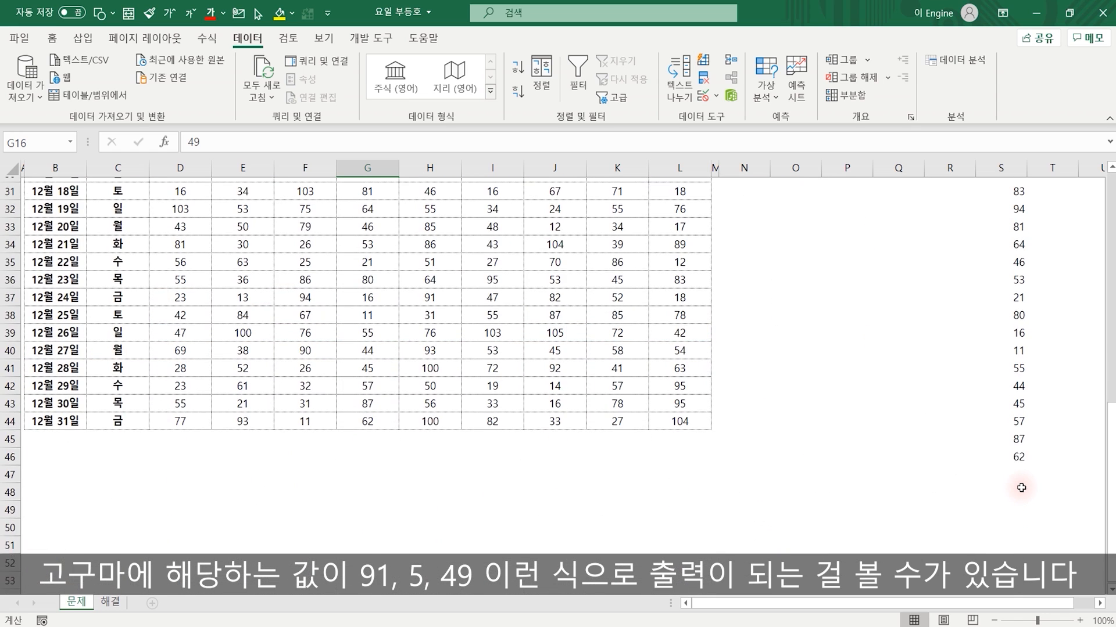
scroll(1021, 462, up, 10)
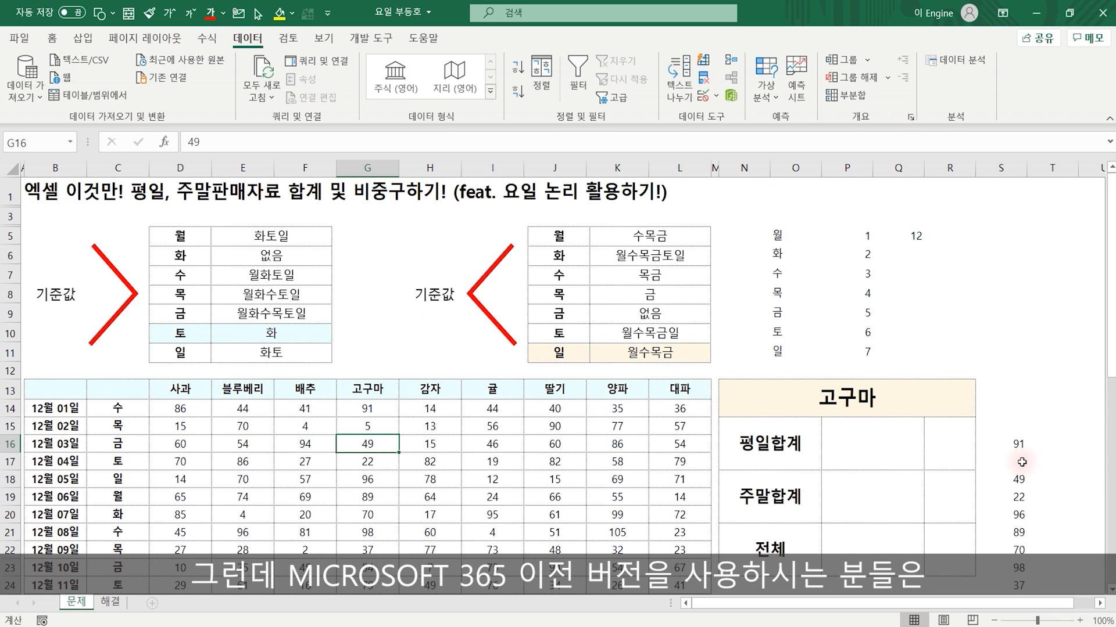
Select the output range S16:S46 and begin a replacement formula over it with =offset(D14,,match(.
drag(1018, 445, 1012, 558)
scroll(1063, 482, up, 7)
text(=)
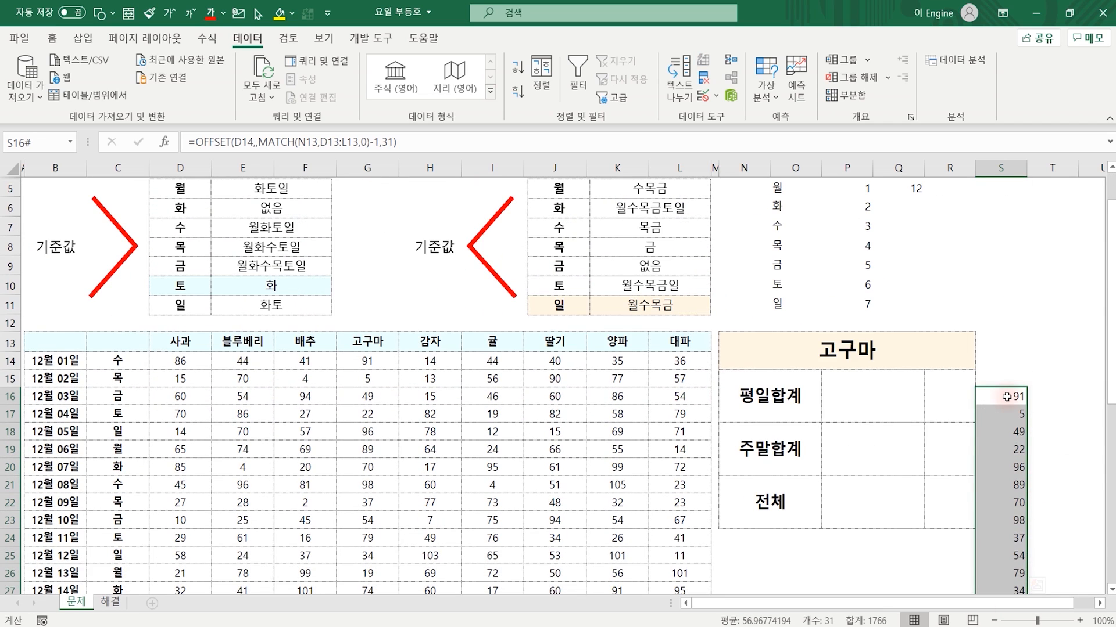
text(offset()
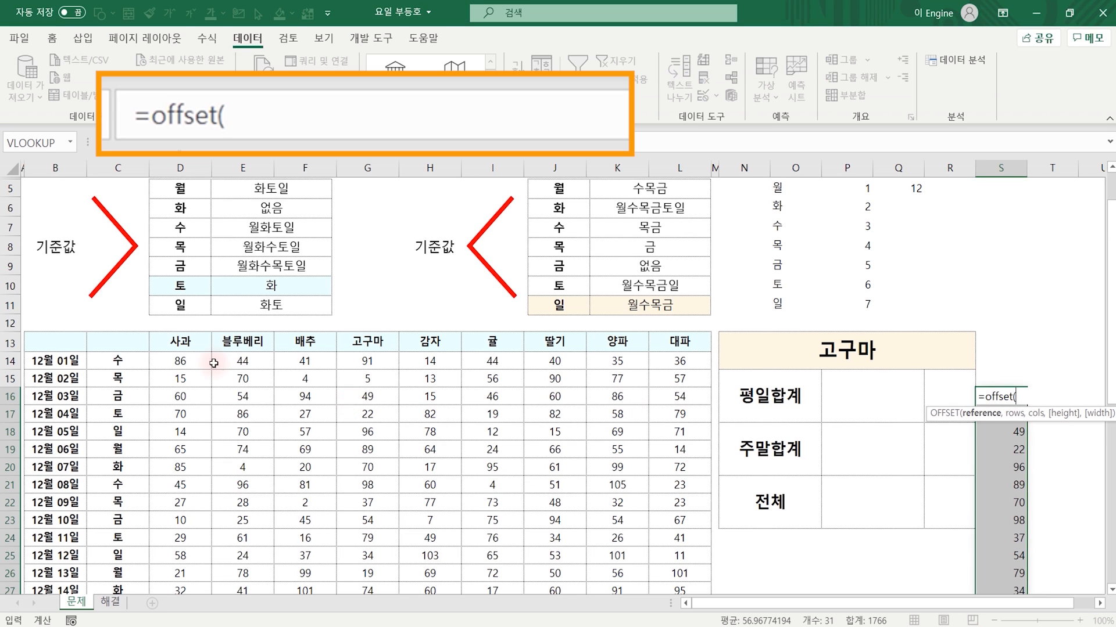
click(181, 363)
text(,,match()
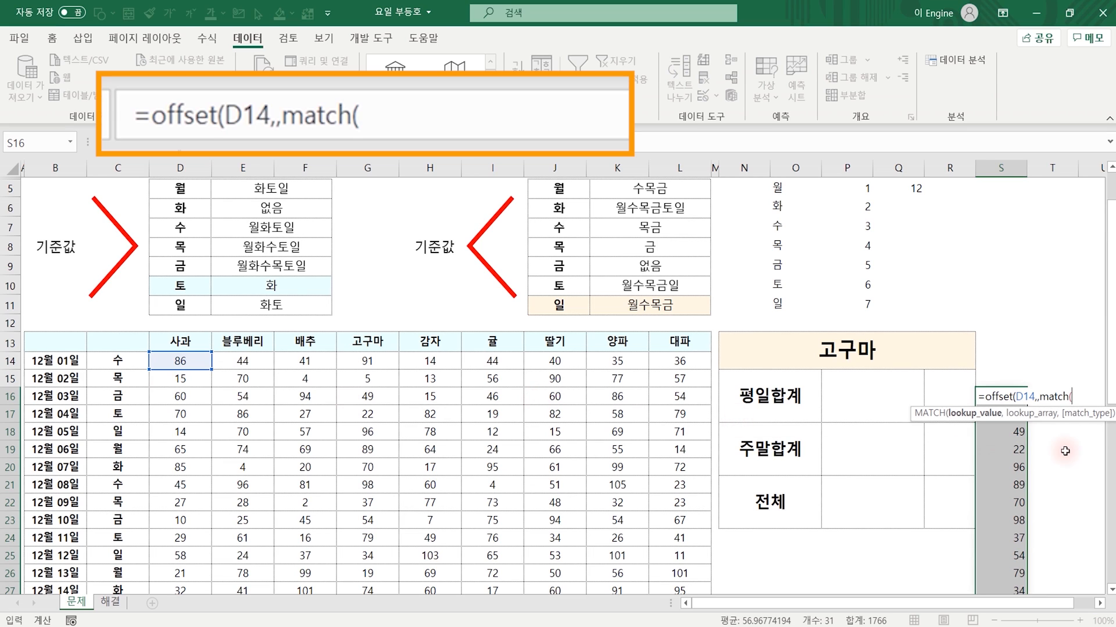
Finish the formula with N13,D13:L13,0)-1,31) and enter it as a legacy array formula across S16:S46.
click(867, 351)
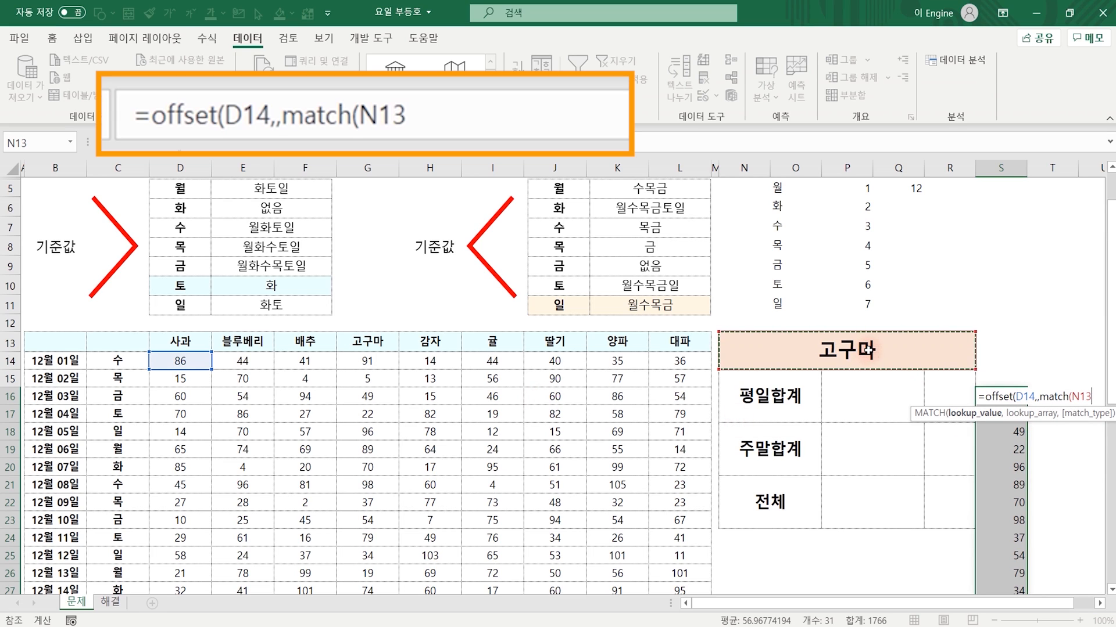
text(,)
drag(186, 339, 671, 342)
text(,0)-1)
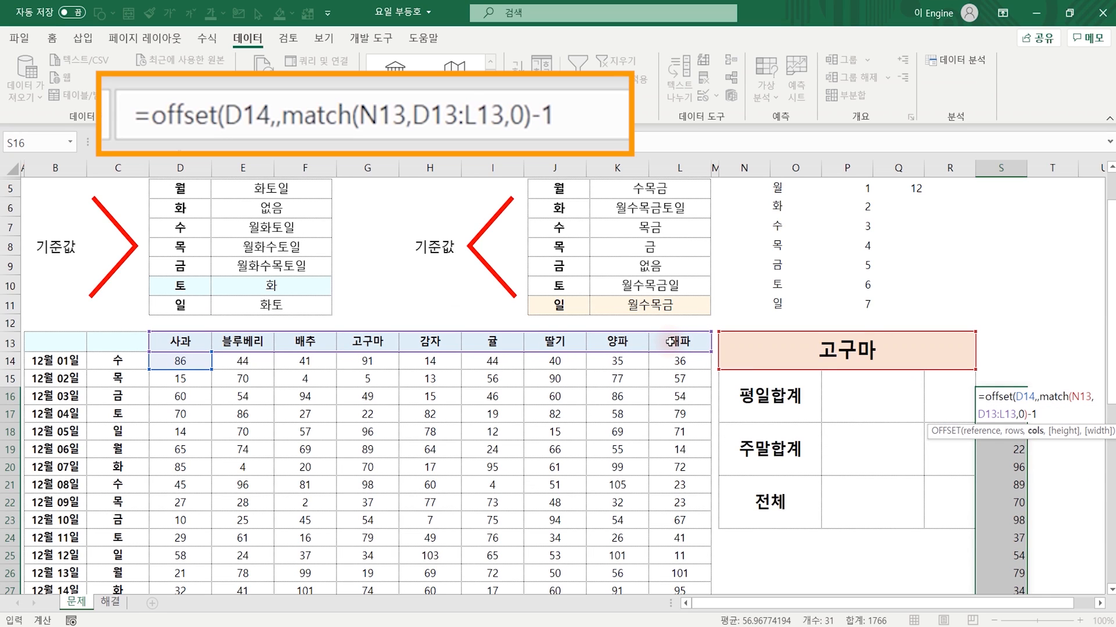
text(,31))
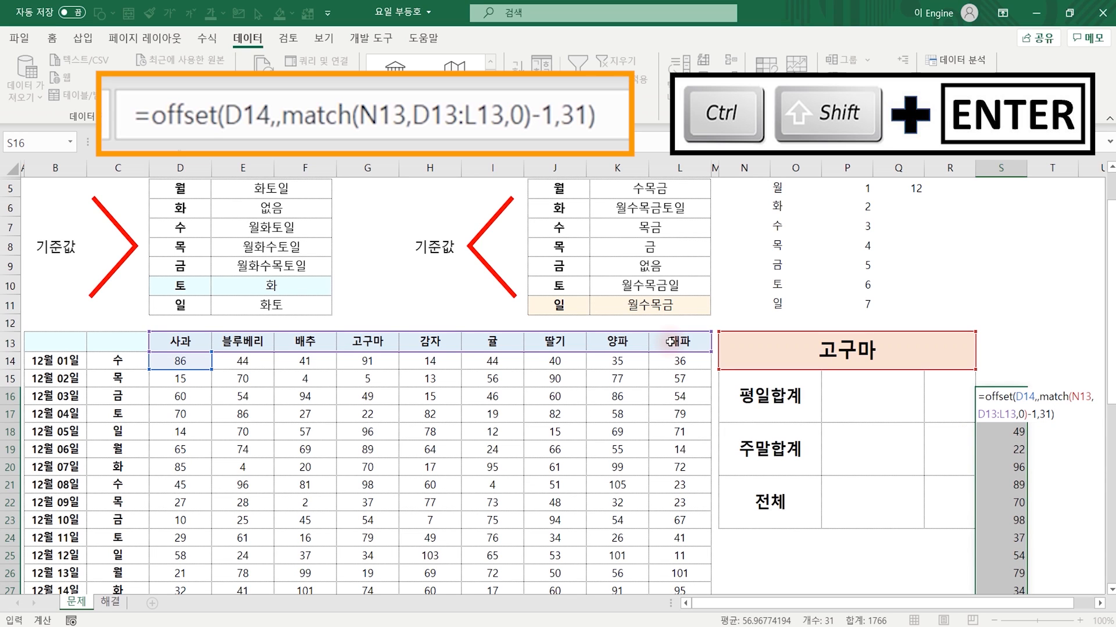
key(ctrl+shift+Return)
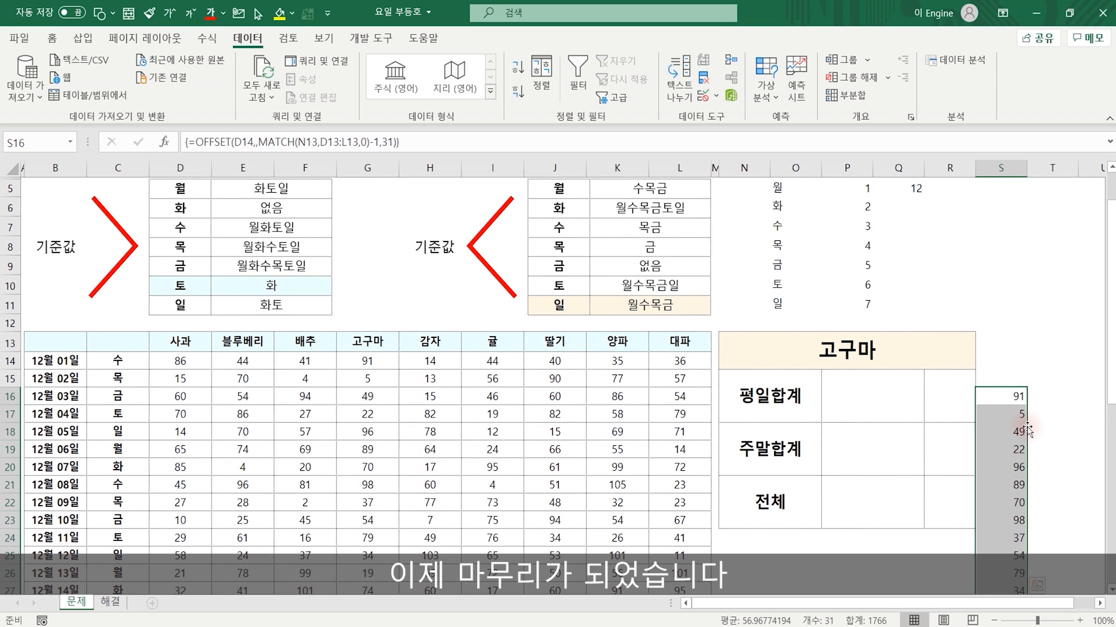
Begin a SUM formula in the 평일합계 cell P15 with the condition (C14:C44>"토") followed by a multiplication sign and opening parenthesis.
click(870, 408)
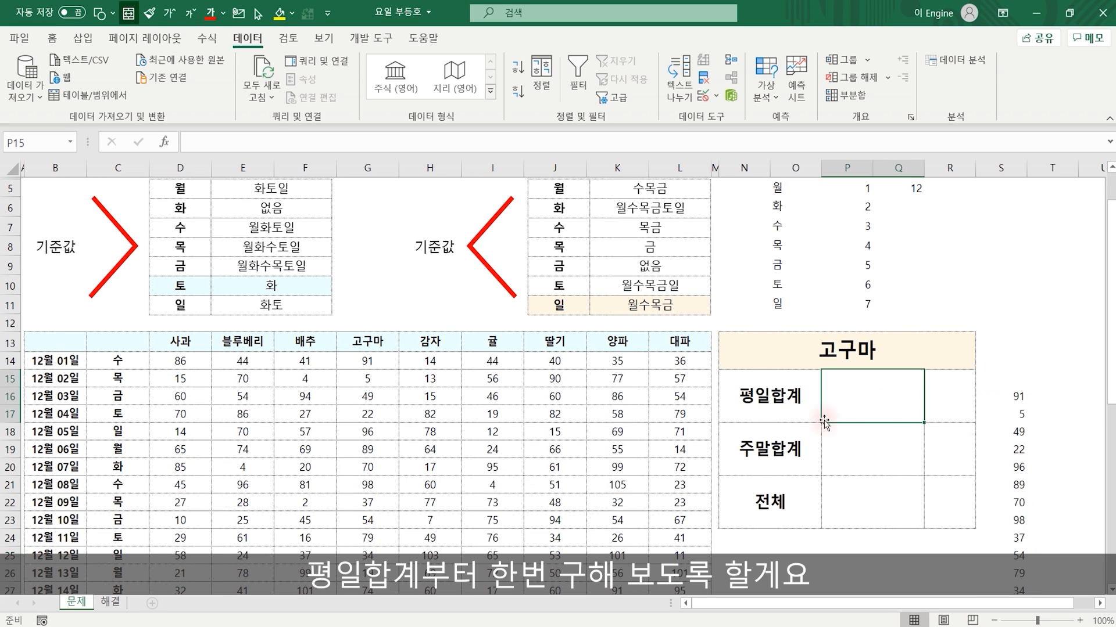
scroll(930, 421, up, 1)
text(=)
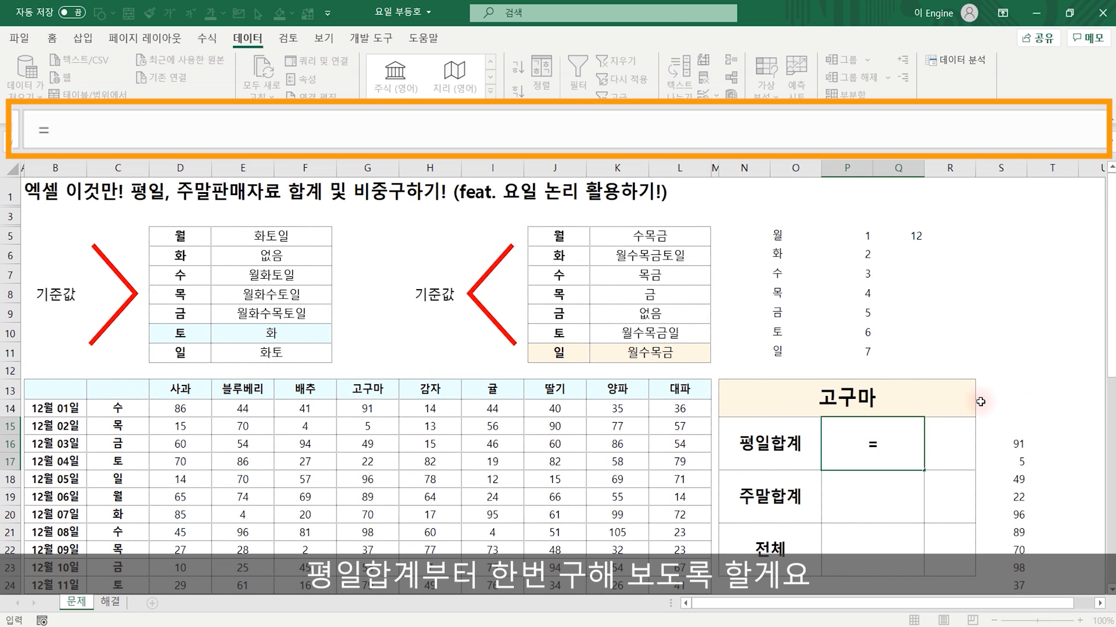
text(sum(()
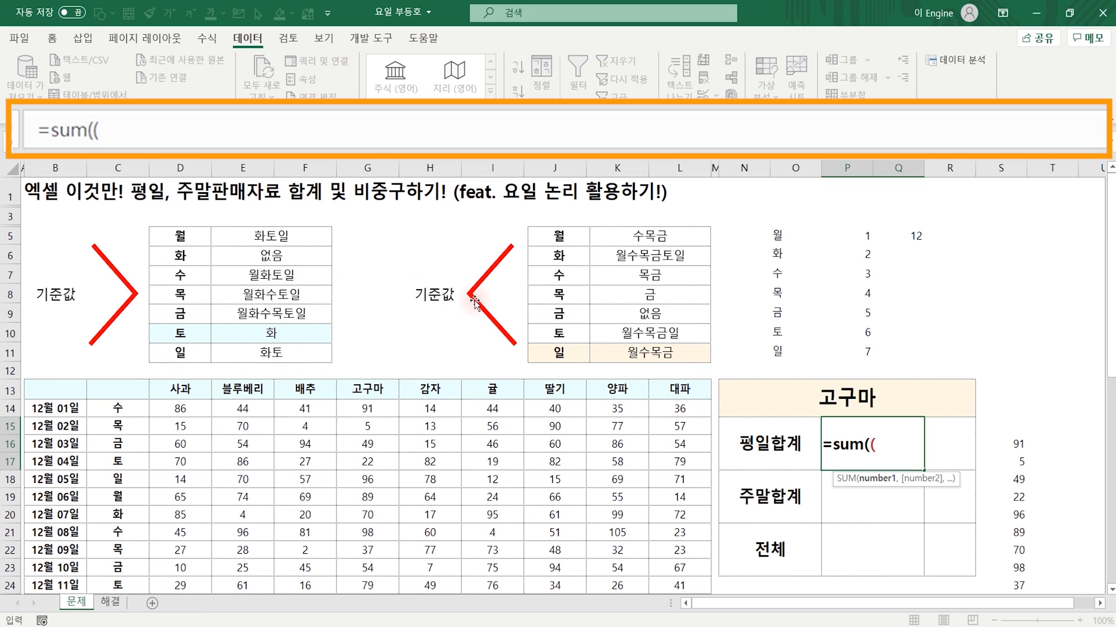
drag(118, 406, 124, 559)
scroll(382, 427, up, 5)
scroll(568, 456, up, 3)
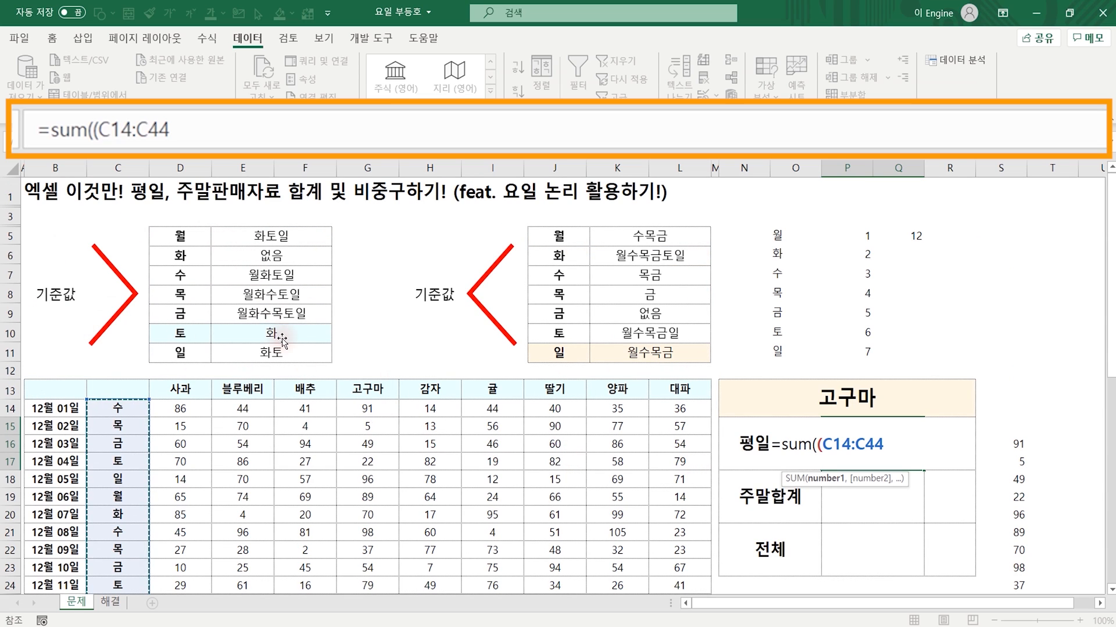
text(>"토")
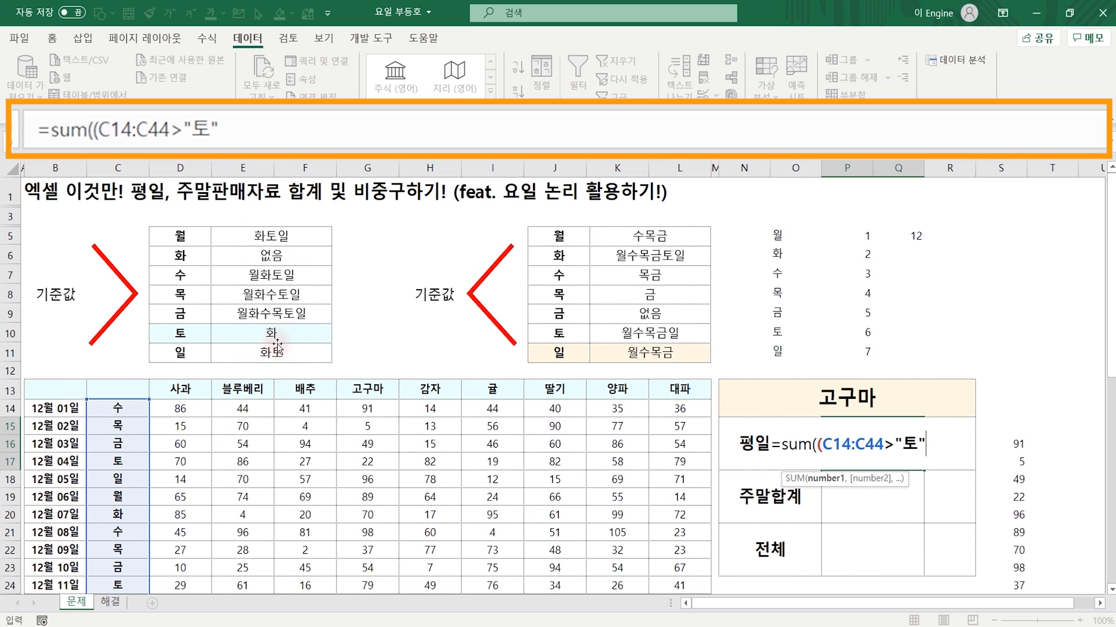
text()*()
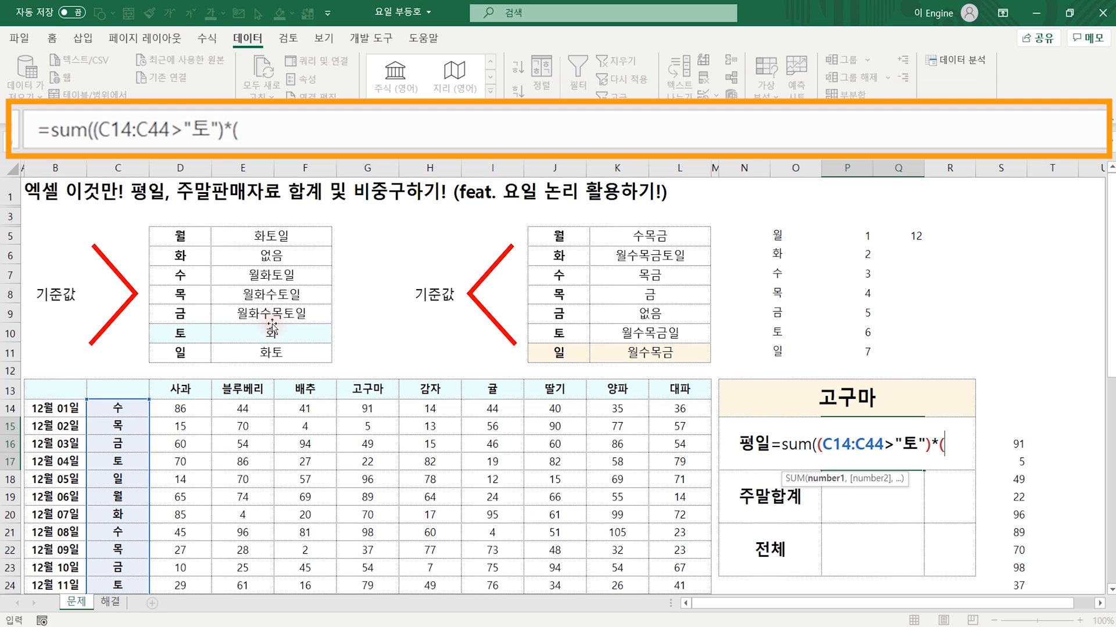
Continue the 평일합계 formula in P15 with offset(D14,,match(N13,D13:L13,0), leaving the rows argument blank.
text(offset()
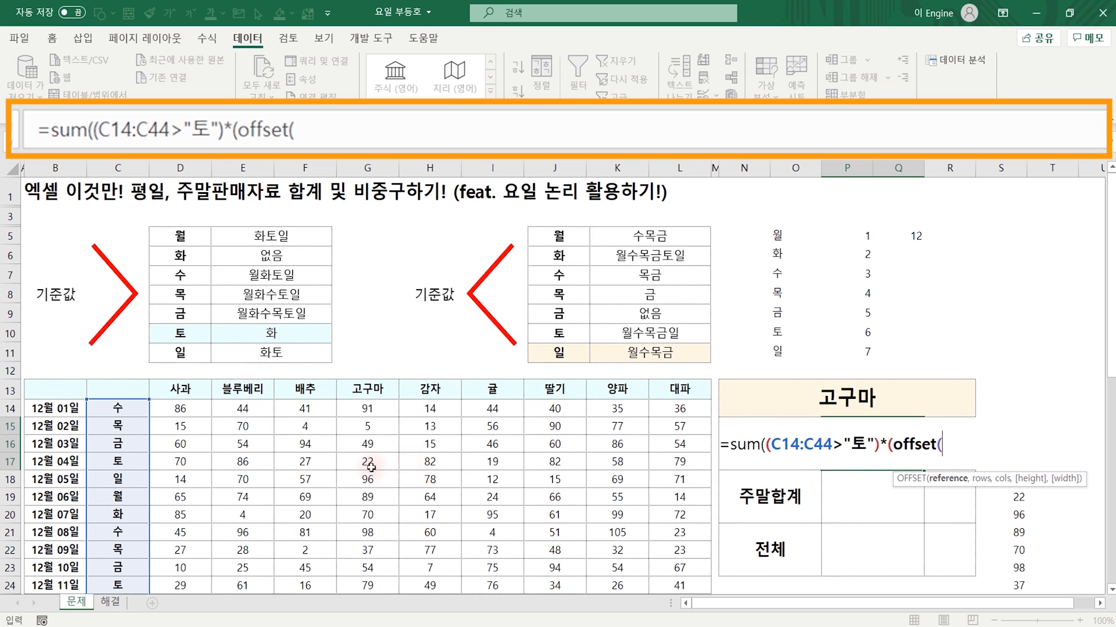
click(182, 410)
text(,)
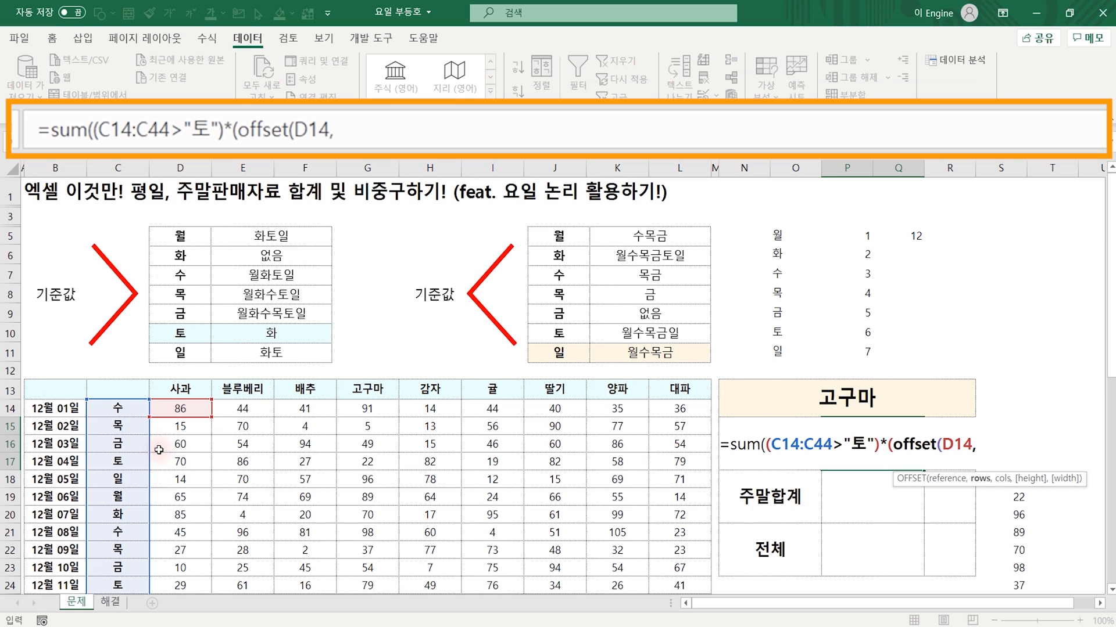
text(,)
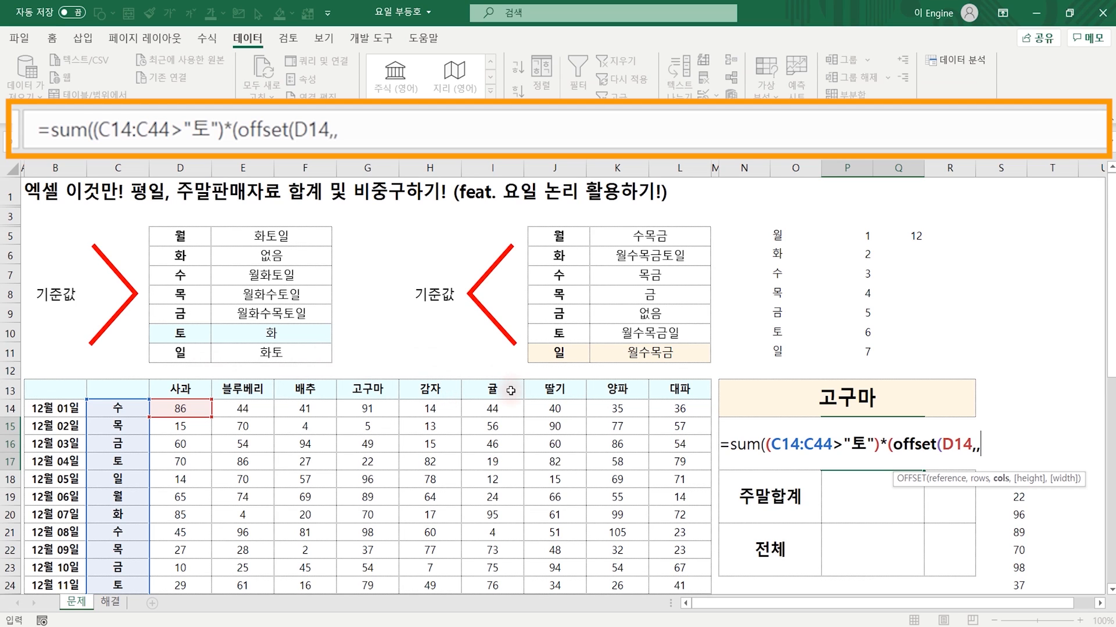
text(match()
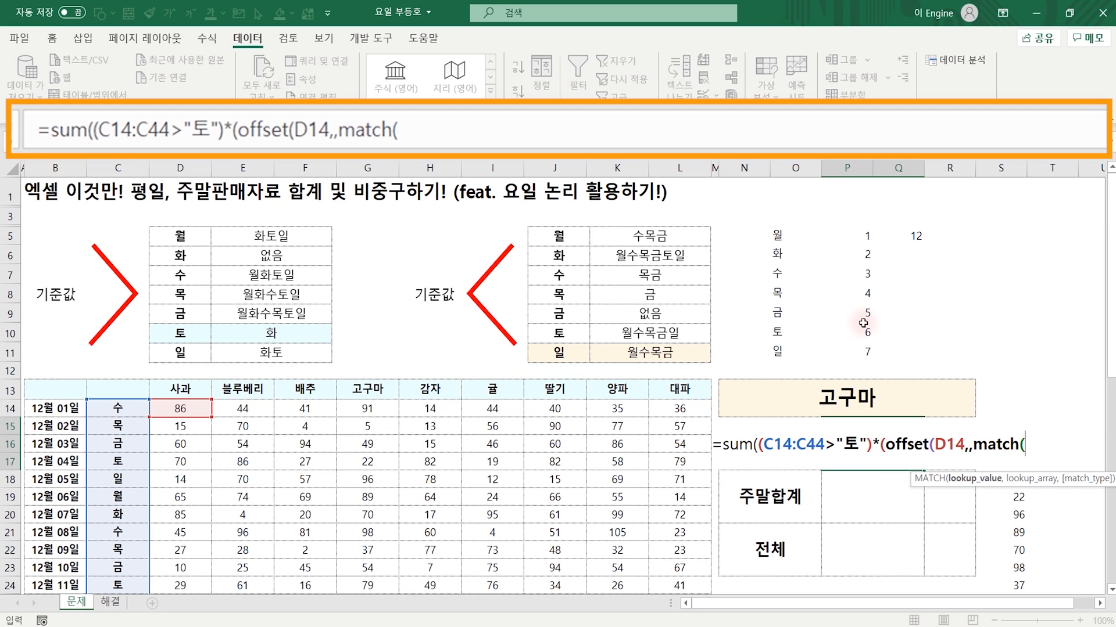
click(852, 395)
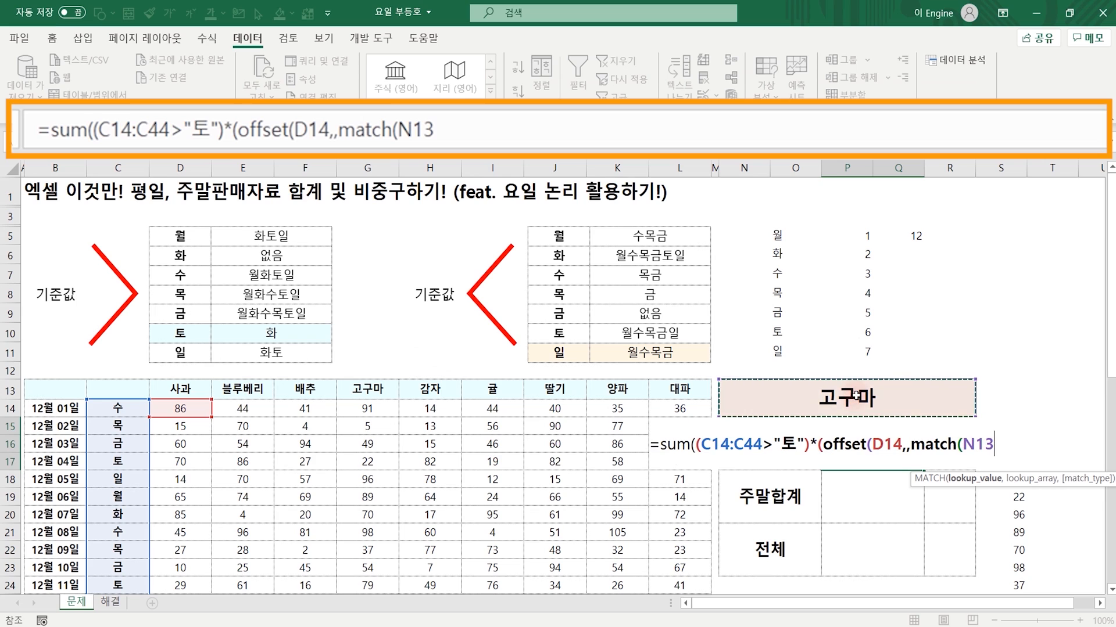
text(,)
drag(183, 388, 669, 394)
text(,0)
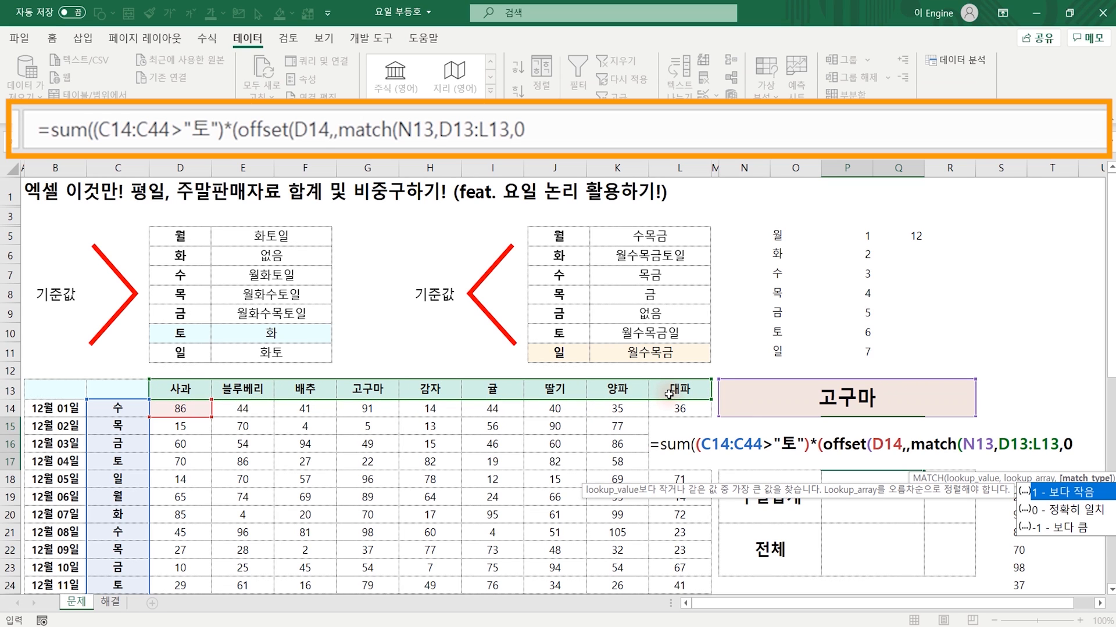
text())
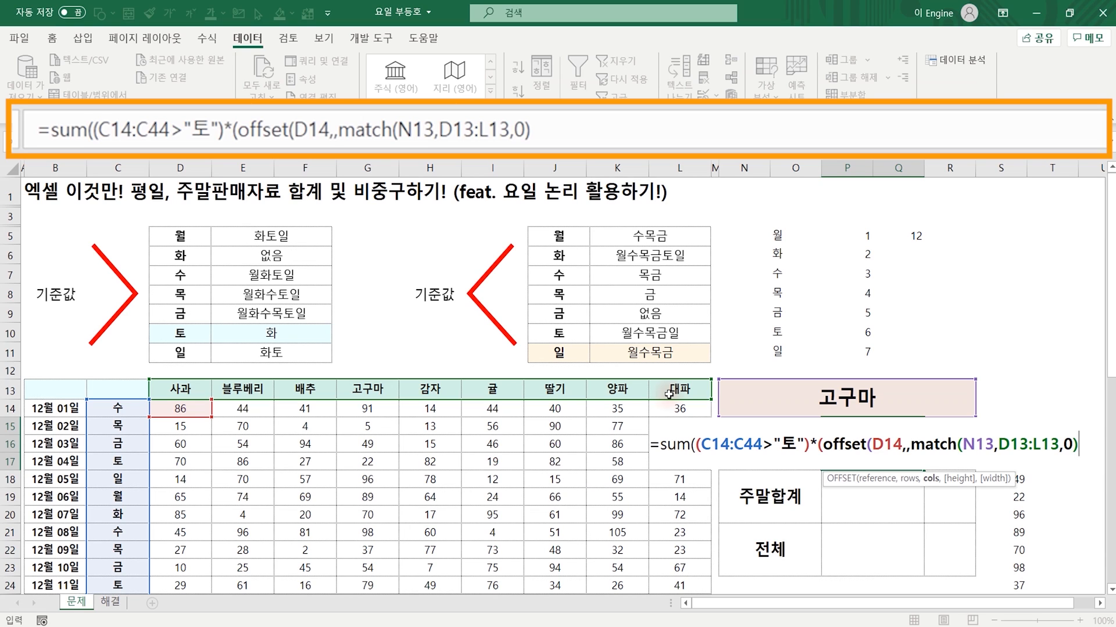
Close the OFFSET part with -1,31) and copy the text (offset(D14,,match(N13,D13:L13,0)-1,31) for reuse.
text(-1,)
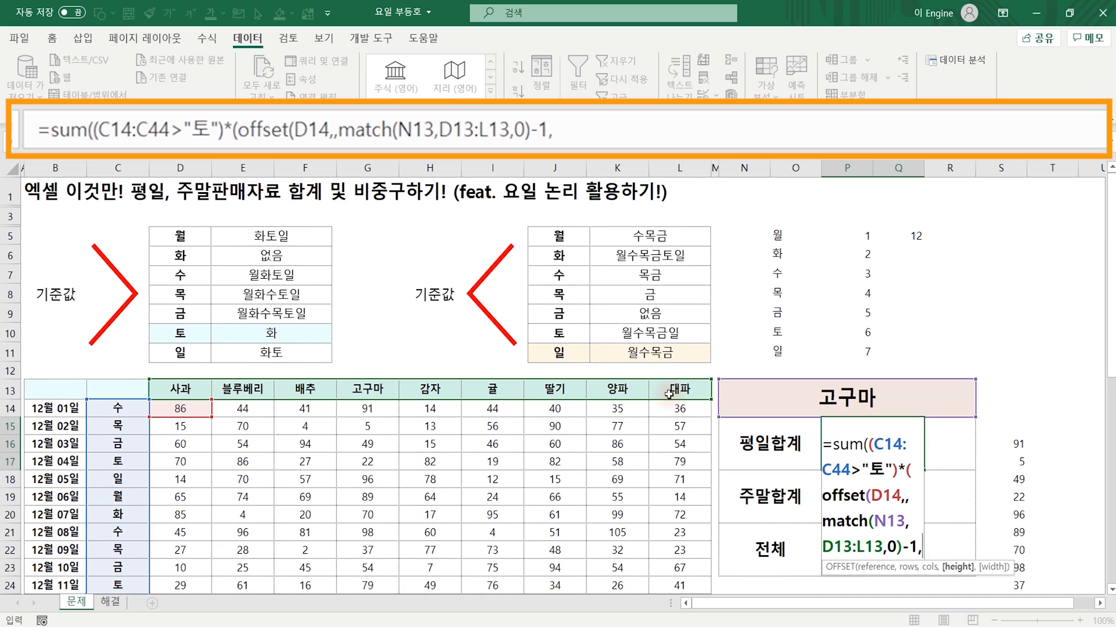
text(31)
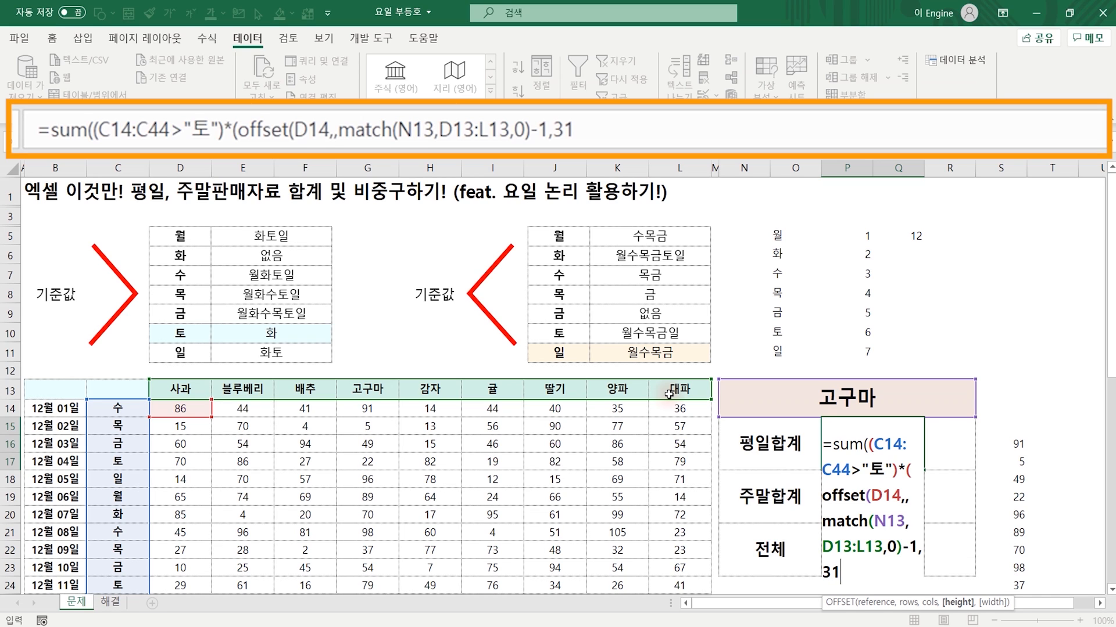
text())
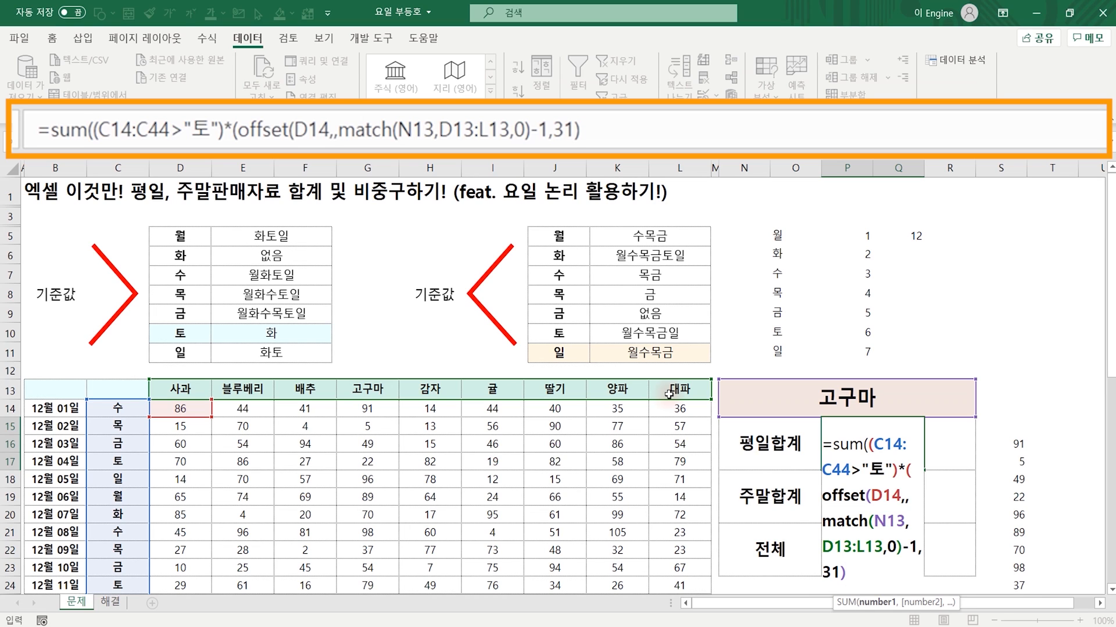
drag(907, 470, 928, 574)
key(ctrl+c)
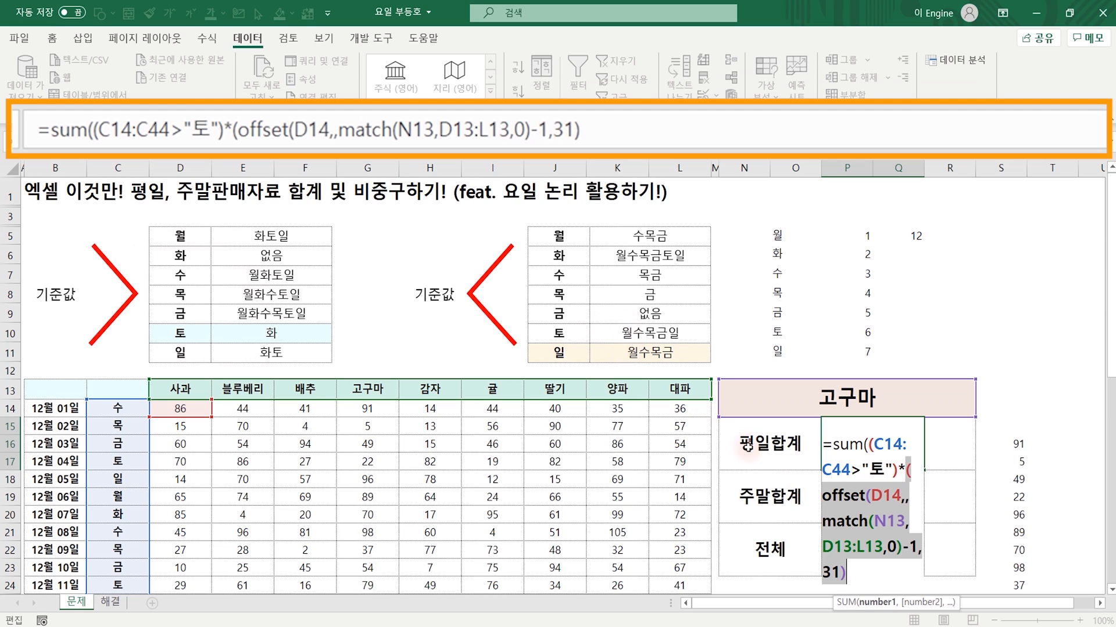
click(881, 580)
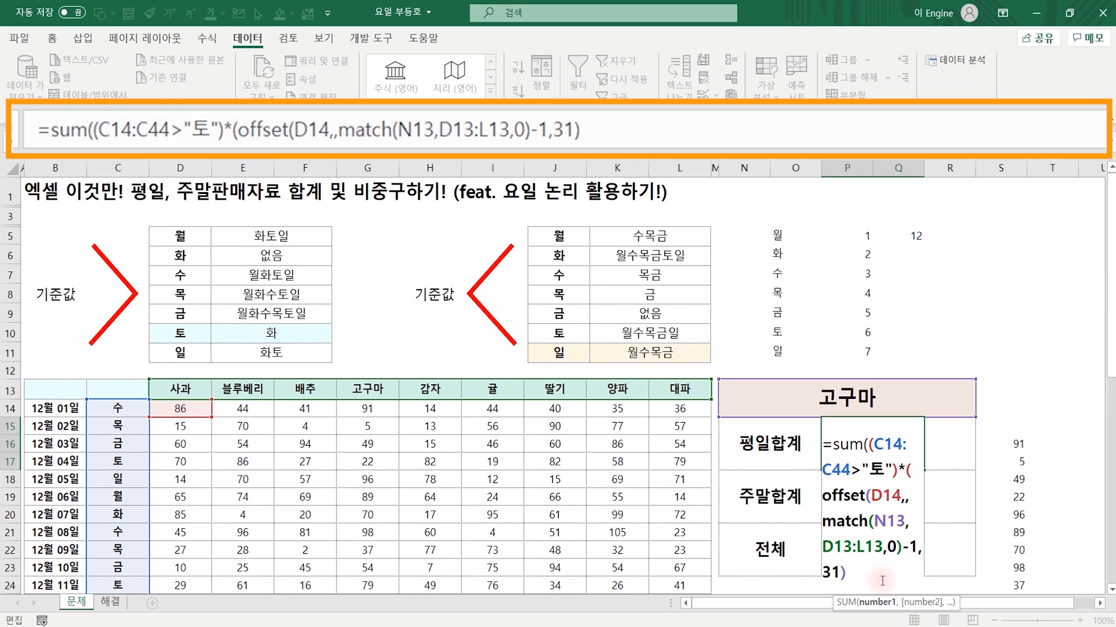
Add the second SUM argument (C14:C44<"일")* multiplied by the copied OFFSET expression, close all parentheses and enter the P15 formula.
text(),()
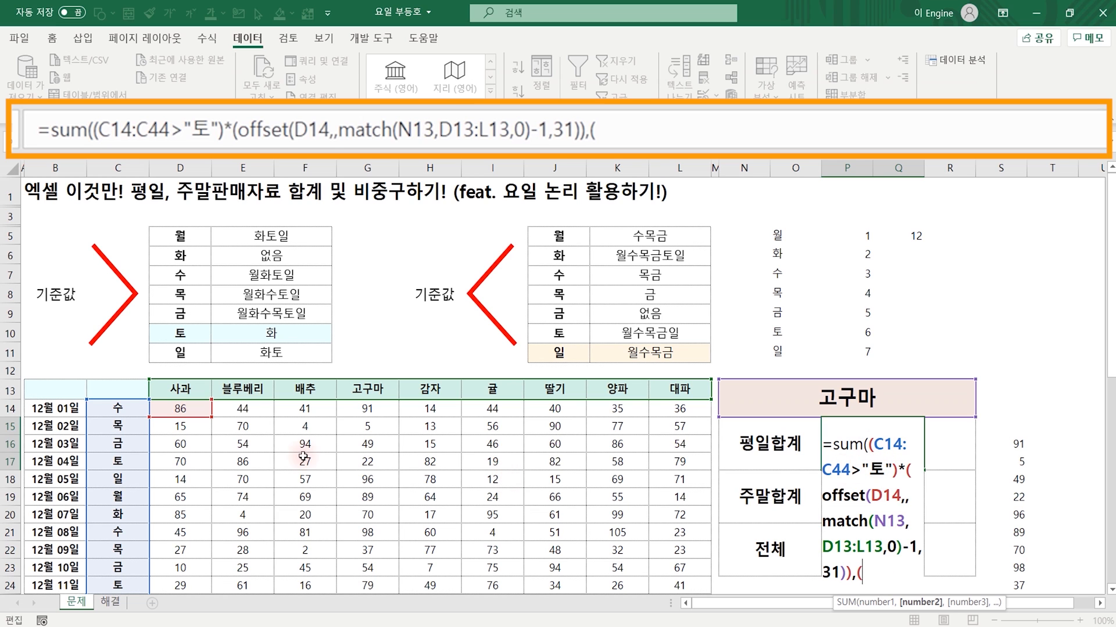
drag(129, 408, 143, 549)
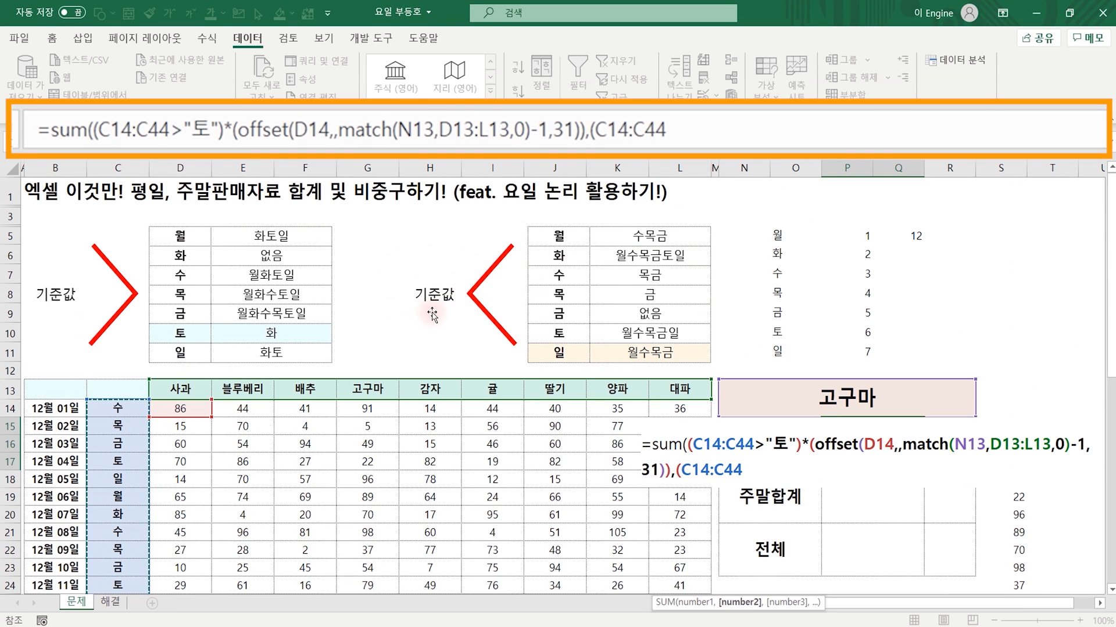
text(<)
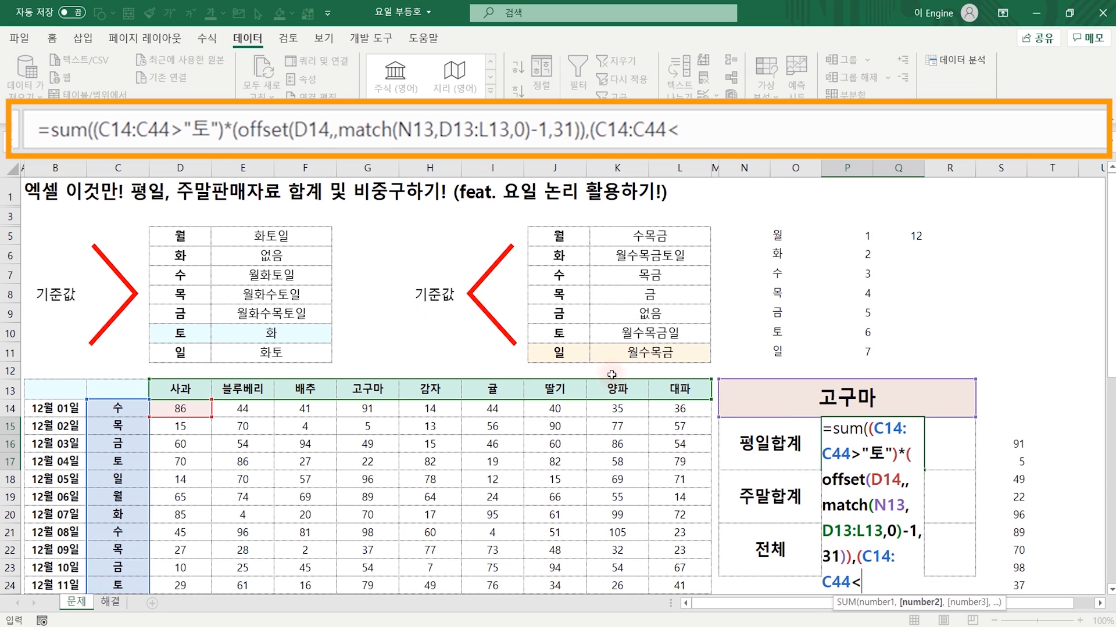
text("일")
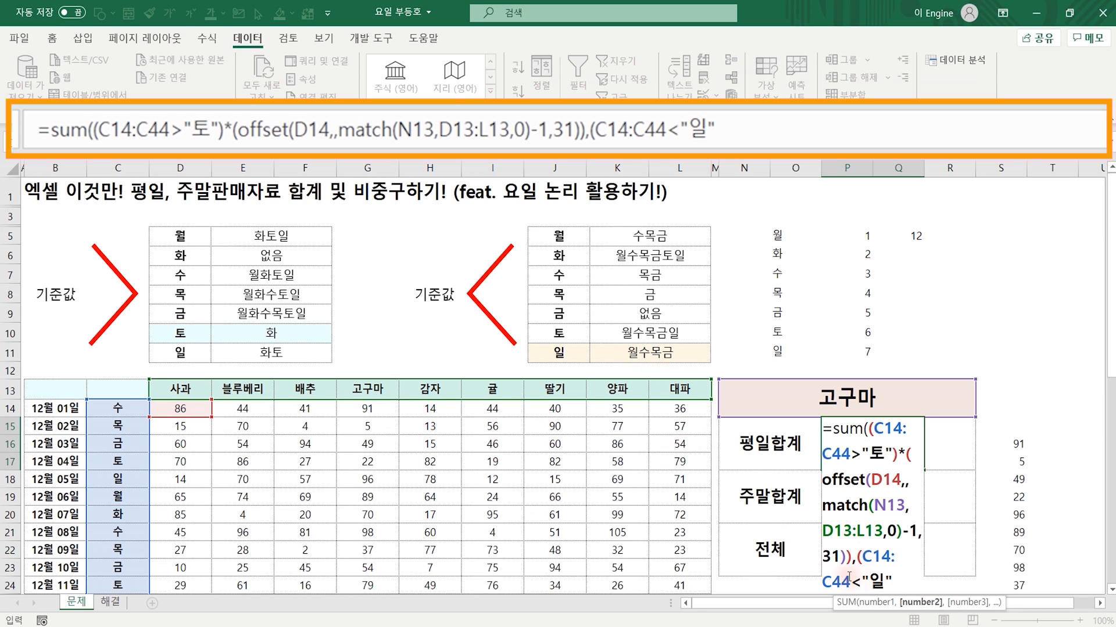
text()*)
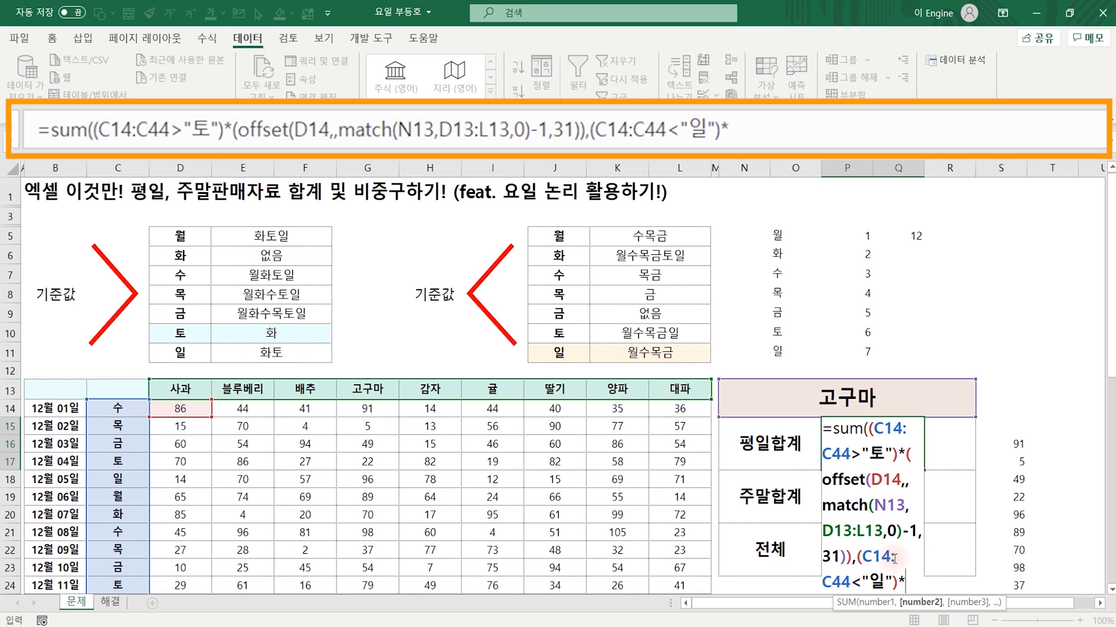
key(ctrl+v)
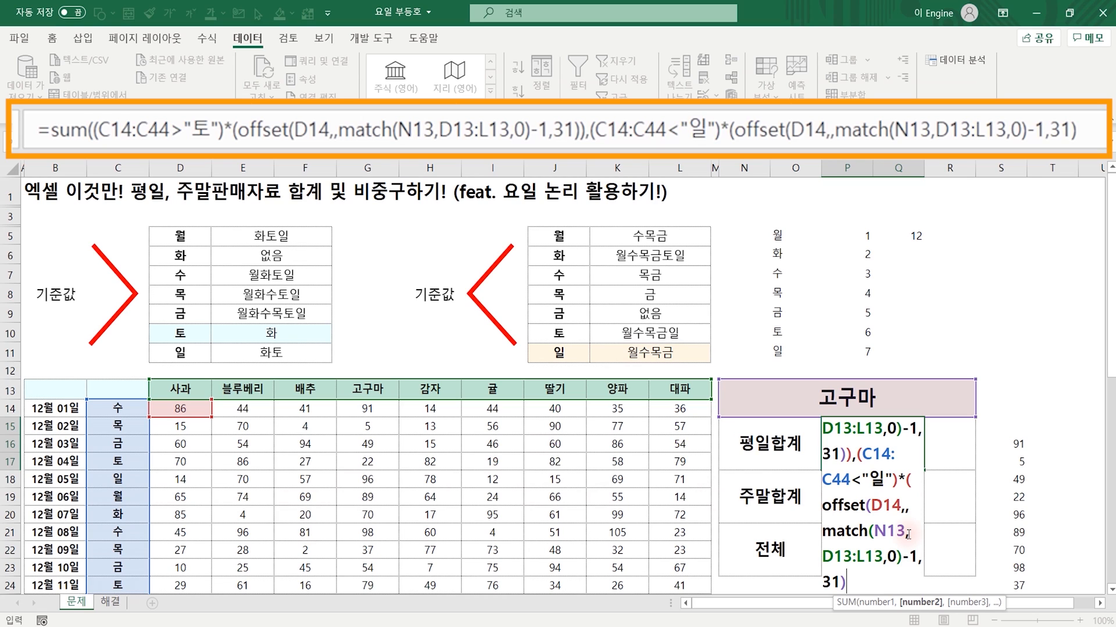
text()))
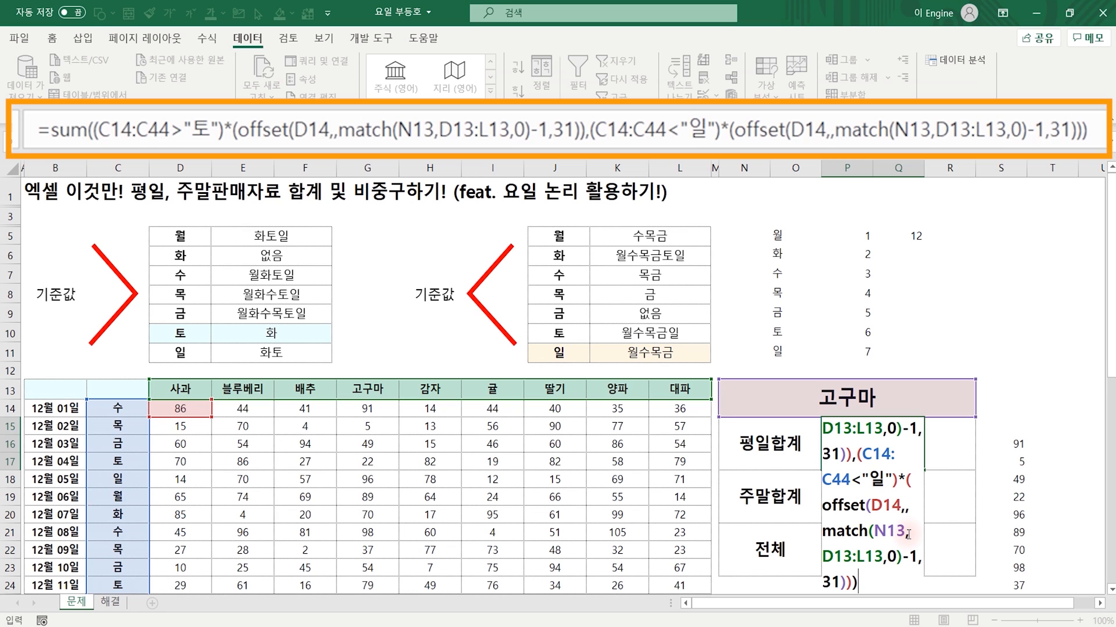
key(ctrl+Return)
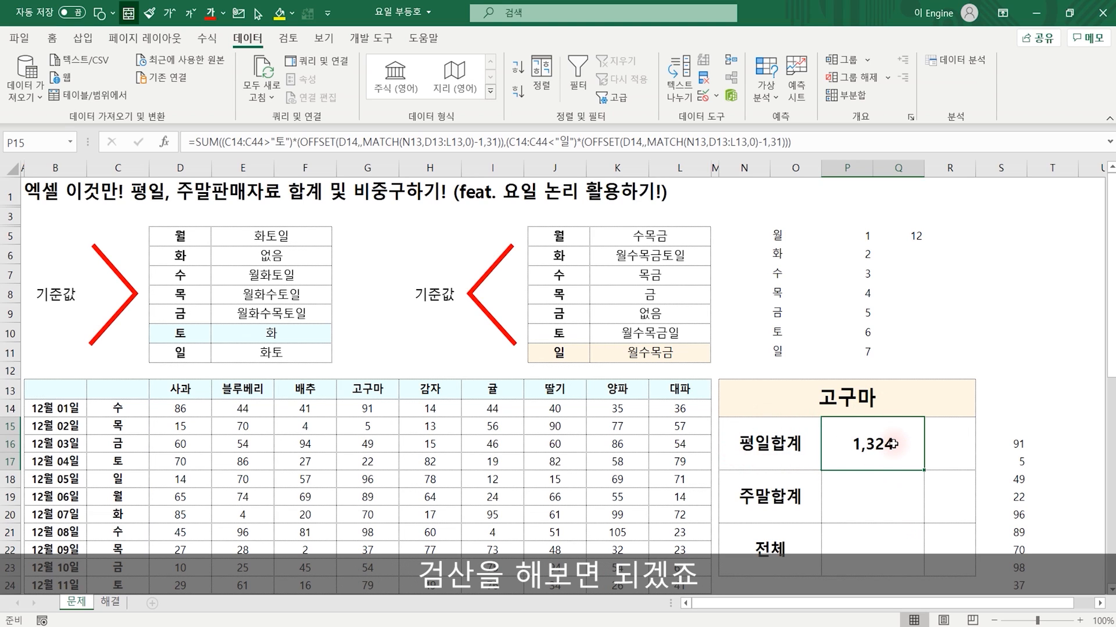
Add filters to the sales table's header row and exclude 일 and 토 in the weekday column.
drag(56, 389, 675, 395)
key(ctrl+shift+l)
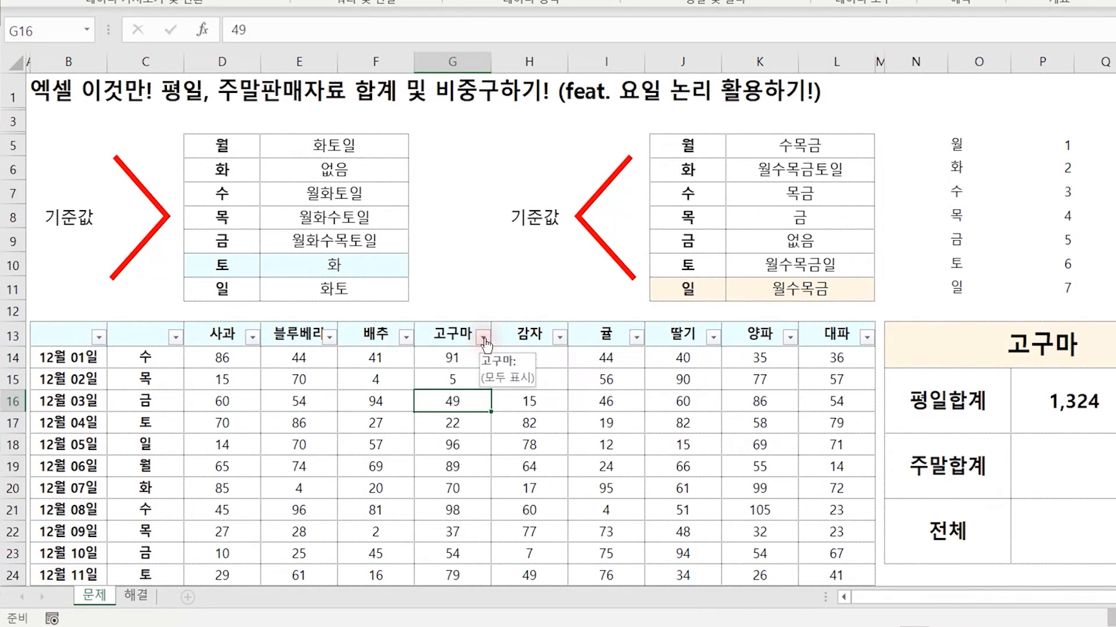
click(175, 337)
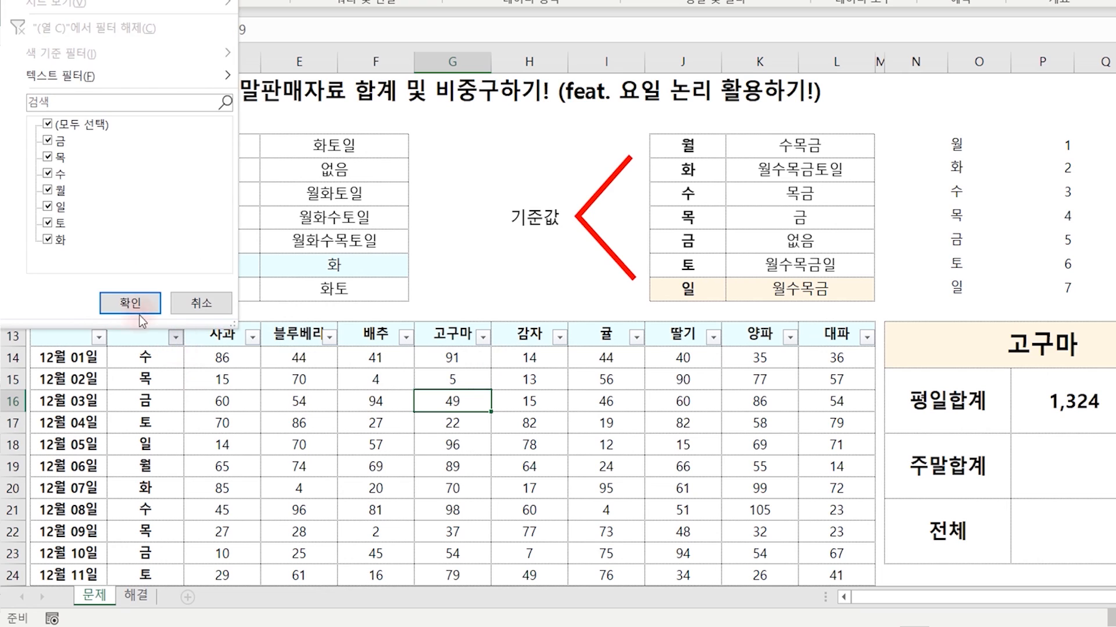
click(58, 206)
click(60, 224)
click(130, 303)
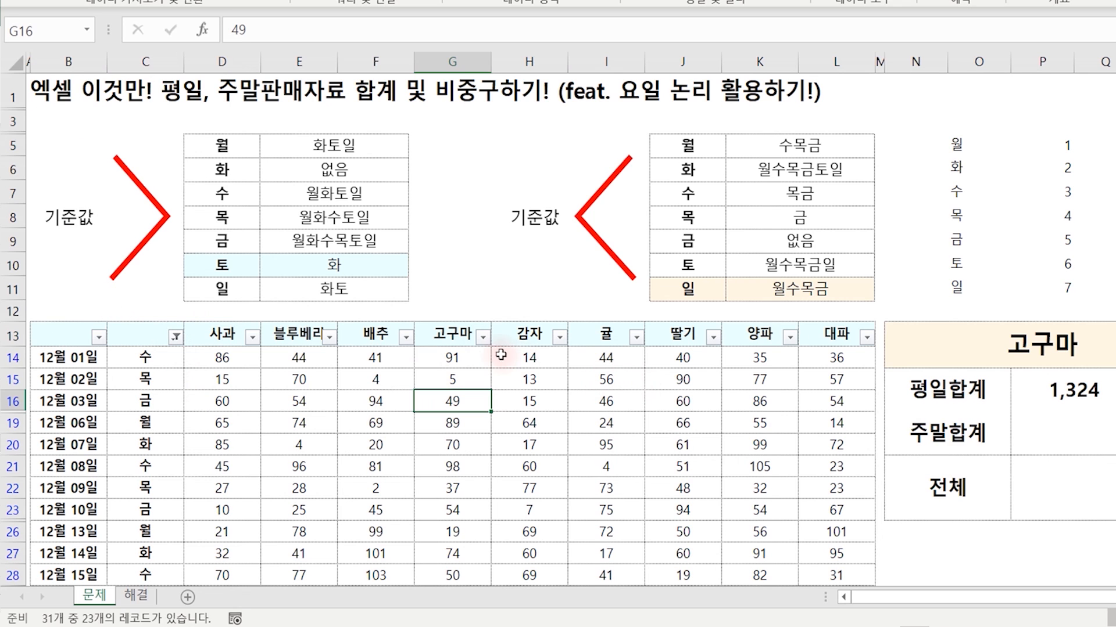
Select the filtered 고구마 values from G14 to G44 and compare their sum with the 평일합계 cell.
click(471, 368)
drag(471, 367, 471, 517)
drag(459, 581, 468, 546)
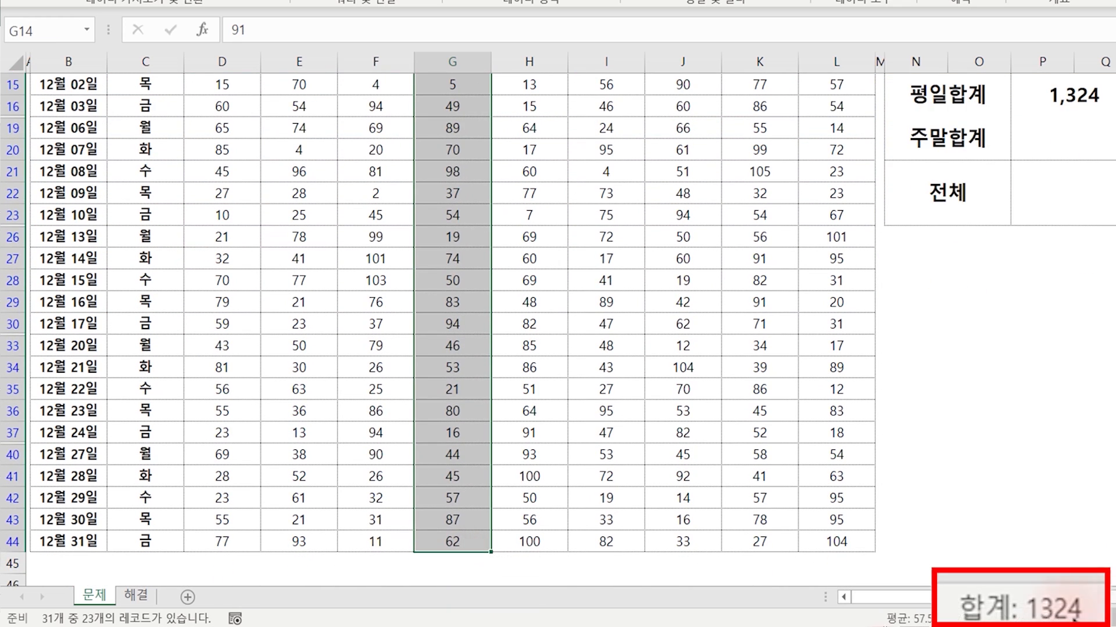
scroll(1101, 348, up, 1)
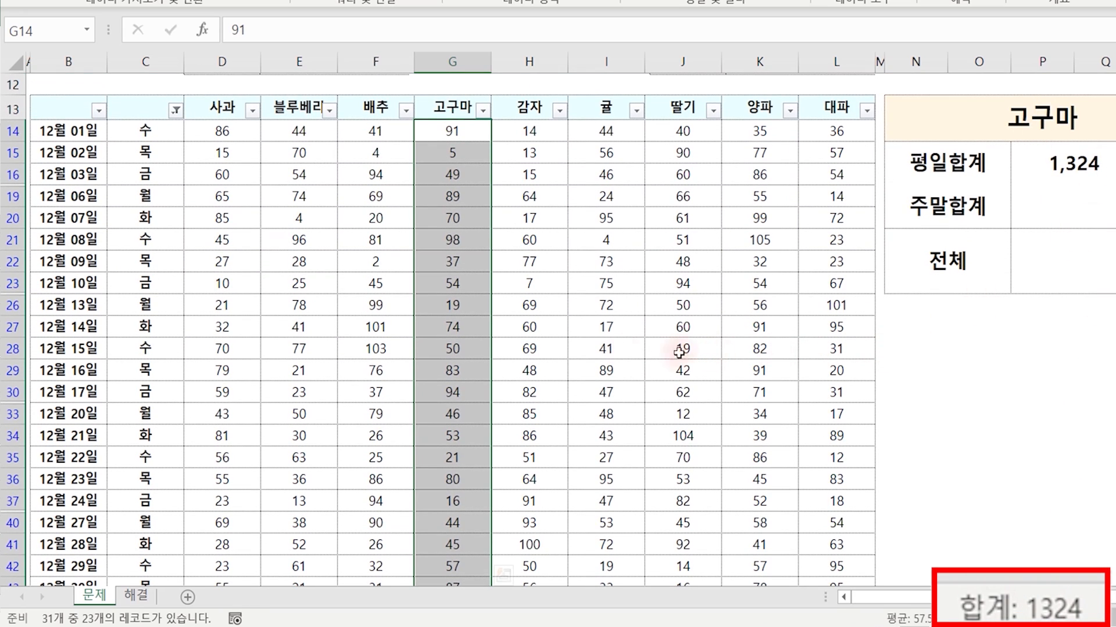
Remove the filter from the sales table so that all dates are shown again.
click(484, 323)
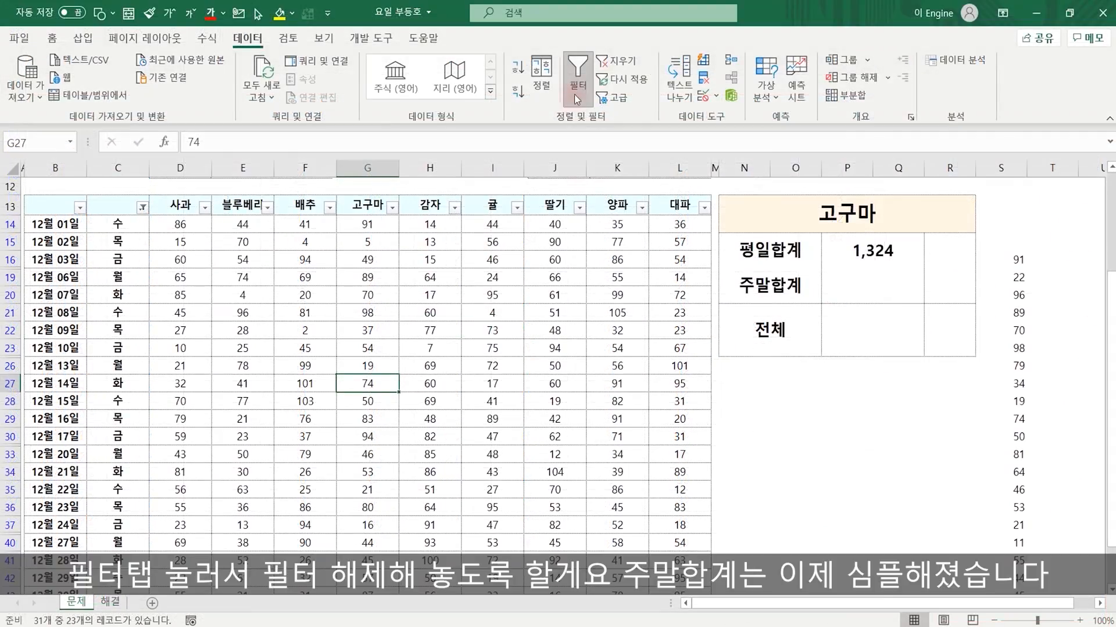
click(577, 87)
click(430, 348)
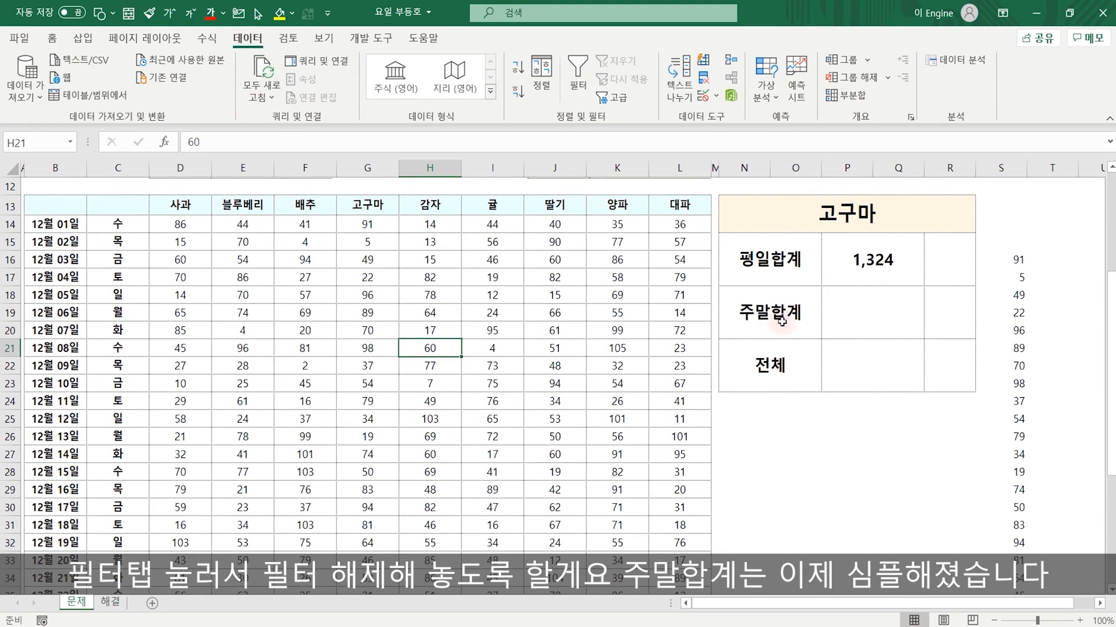
Copy the full formula text of the 평일합계 cell P15 and paste it into the 주말합계 cell P18.
click(875, 261)
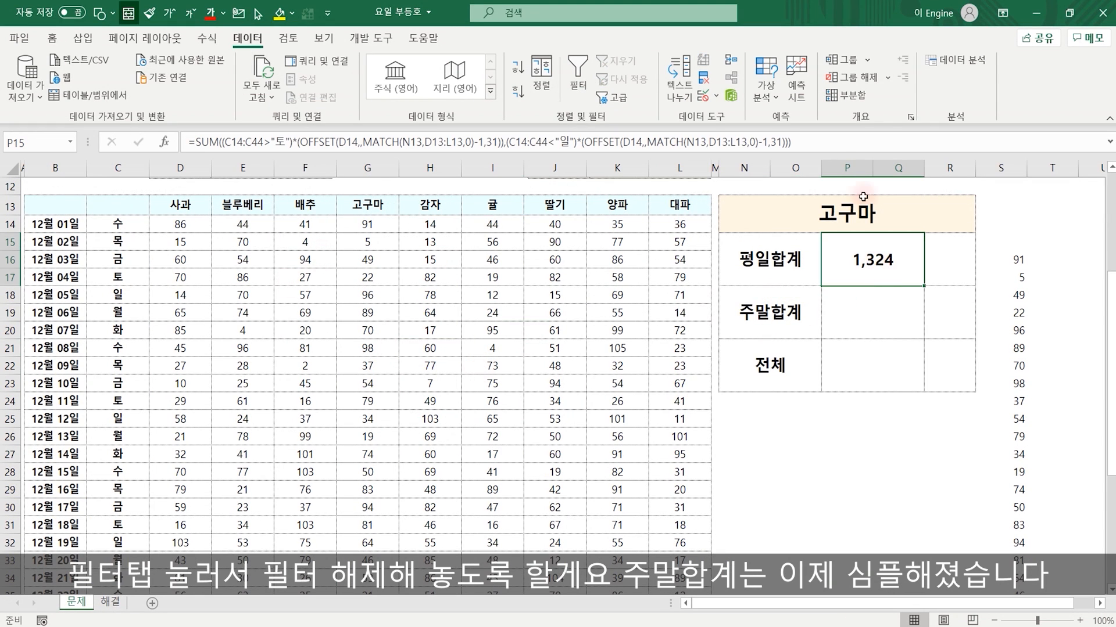
drag(836, 142, 110, 120)
key(ctrl+c)
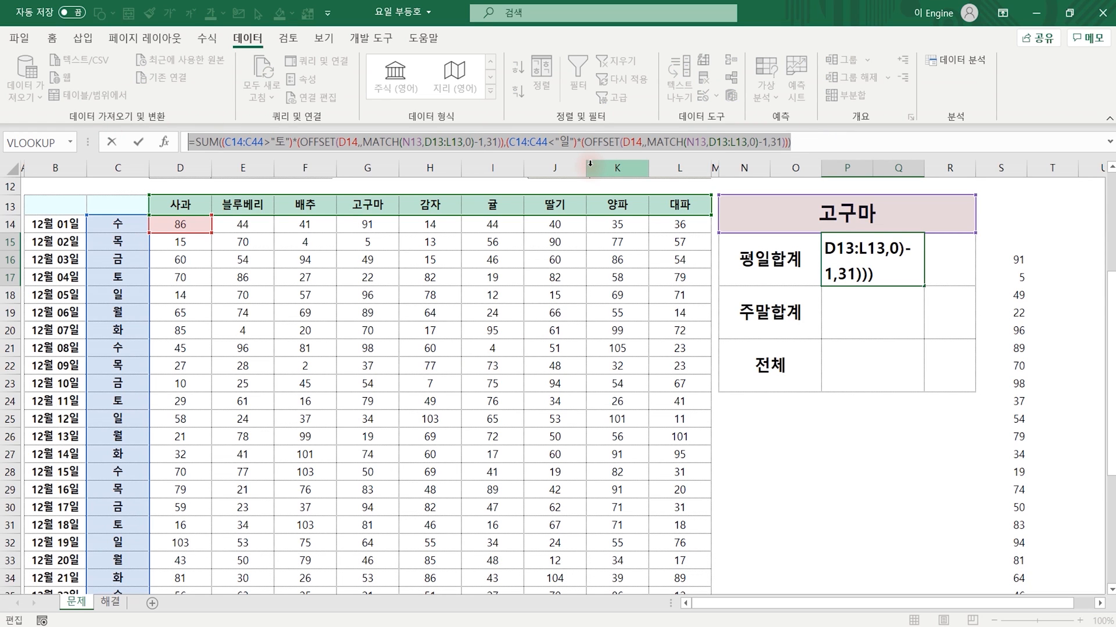
key(Escape)
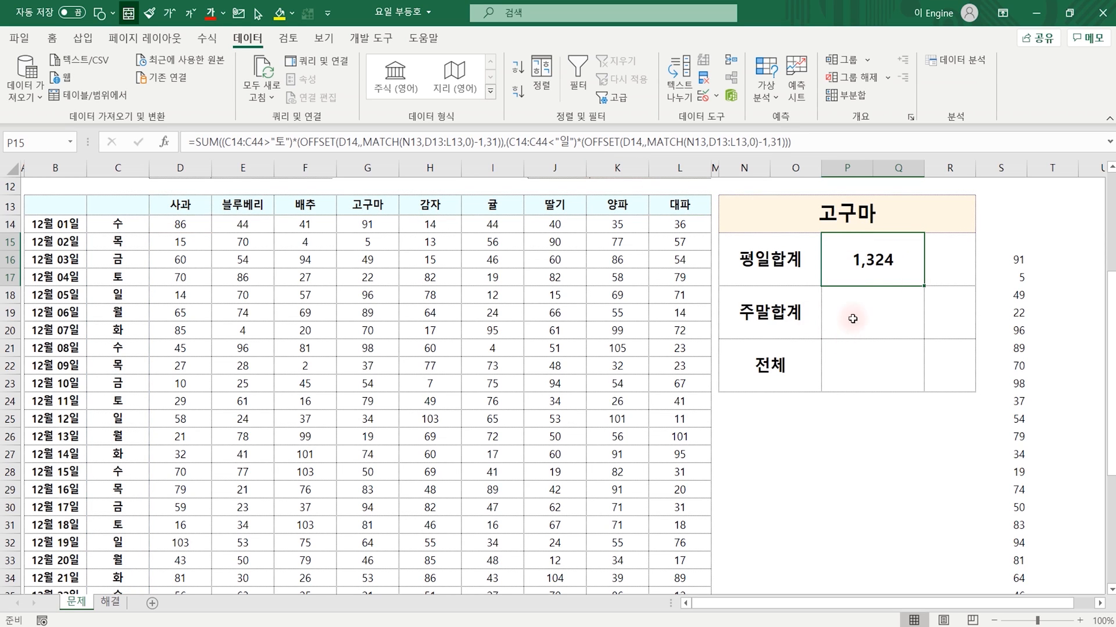
click(874, 315)
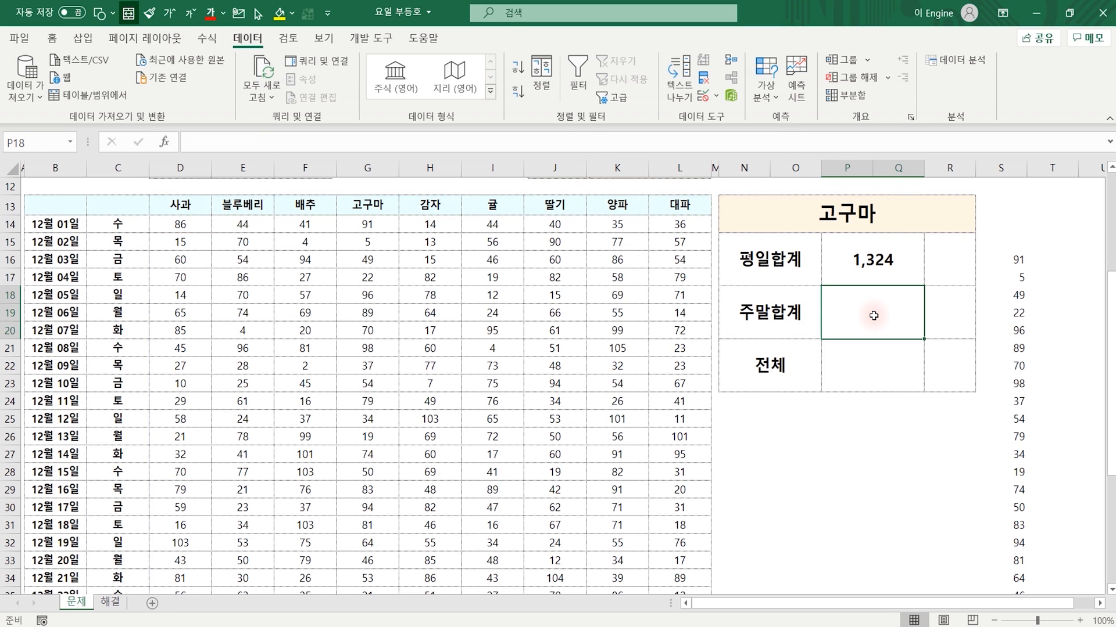
double_click(873, 315)
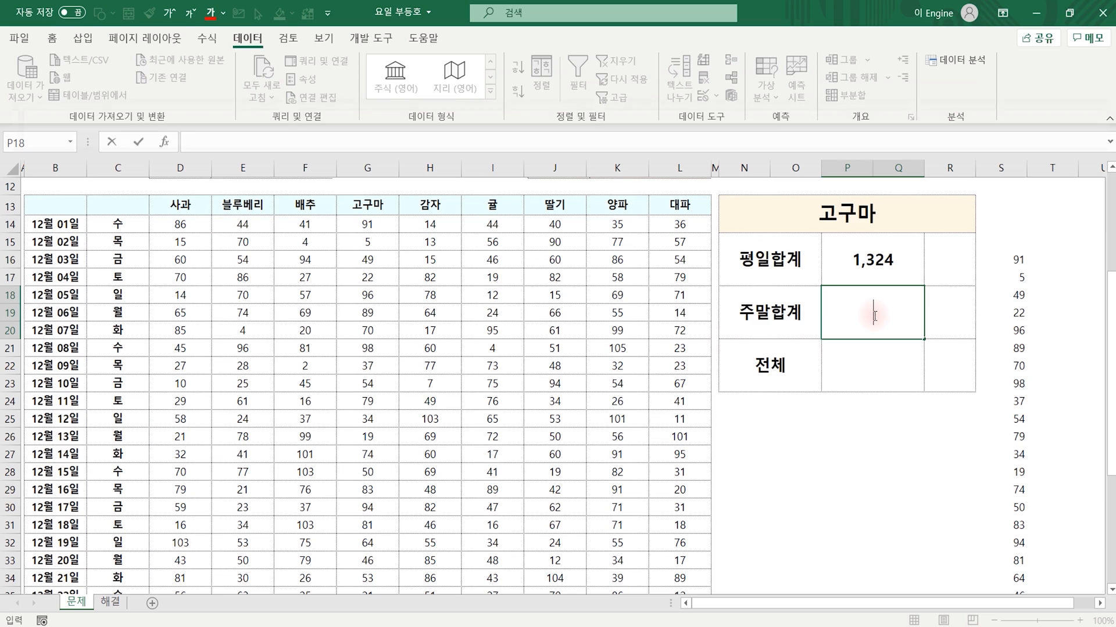
key(ctrl+v)
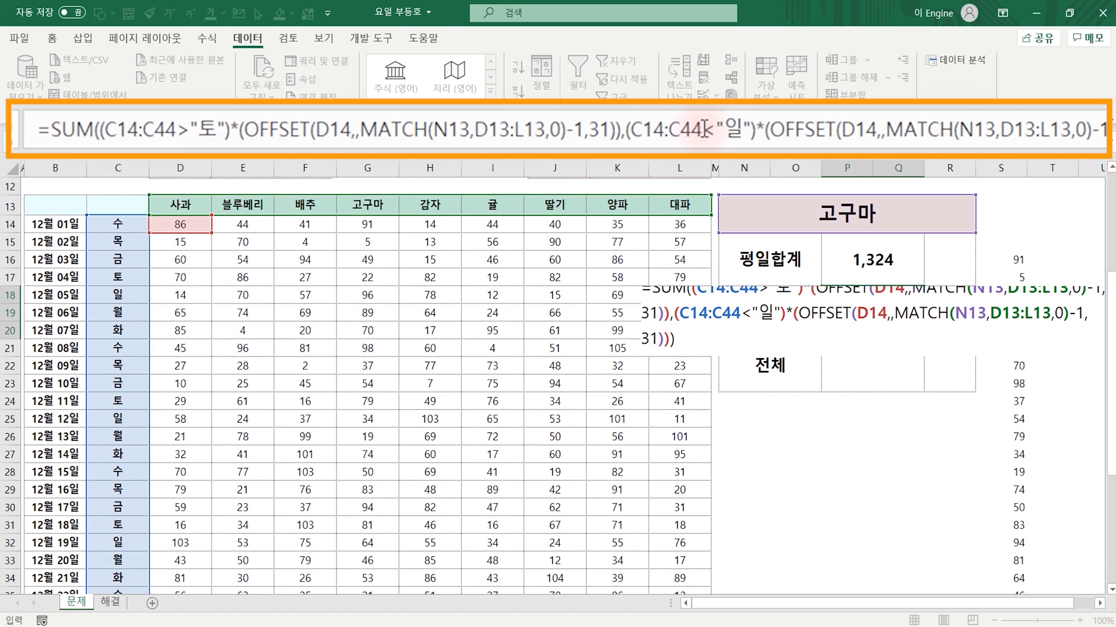
Change both weekday conditions in the P18 formula to C14:C44="토" and C14:C44="일".
click(187, 129)
key(BackSpace)
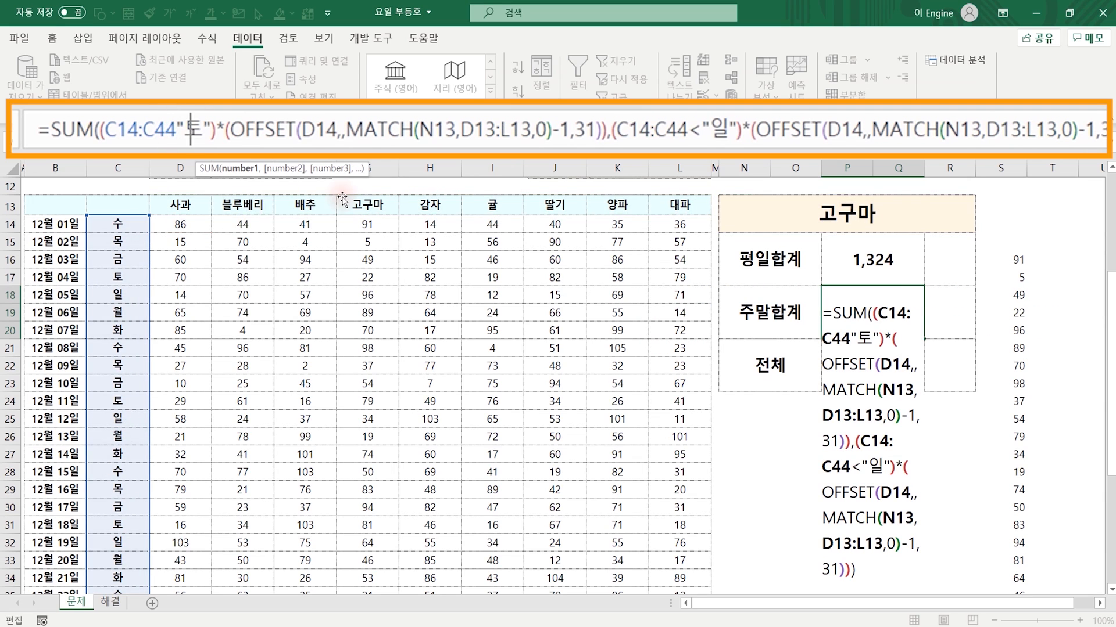
text(=)
click(715, 128)
key(BackSpace)
text(=)
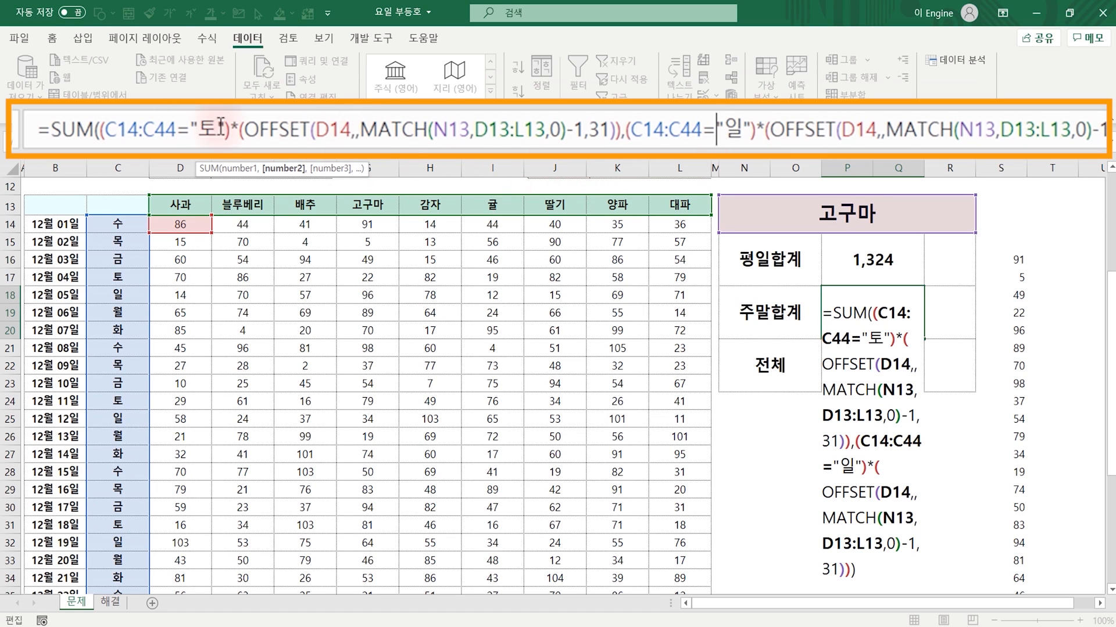
Confirm the 주말합계 formula in P18 and filter the sales table's weekday column to only 일 and 토.
key(Return)
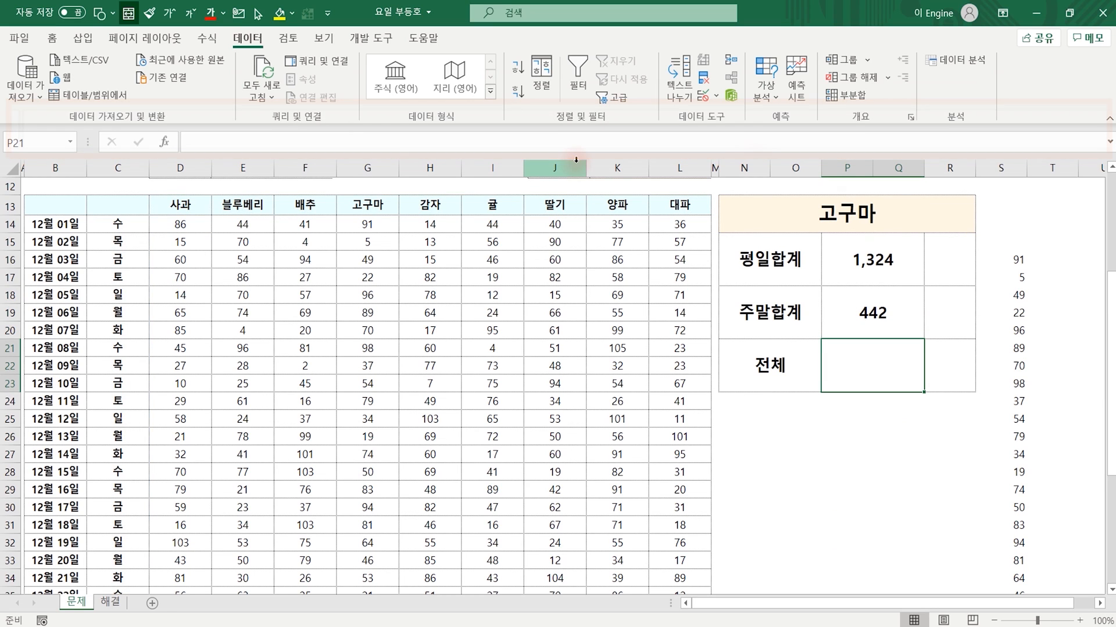
click(879, 313)
drag(55, 208, 665, 211)
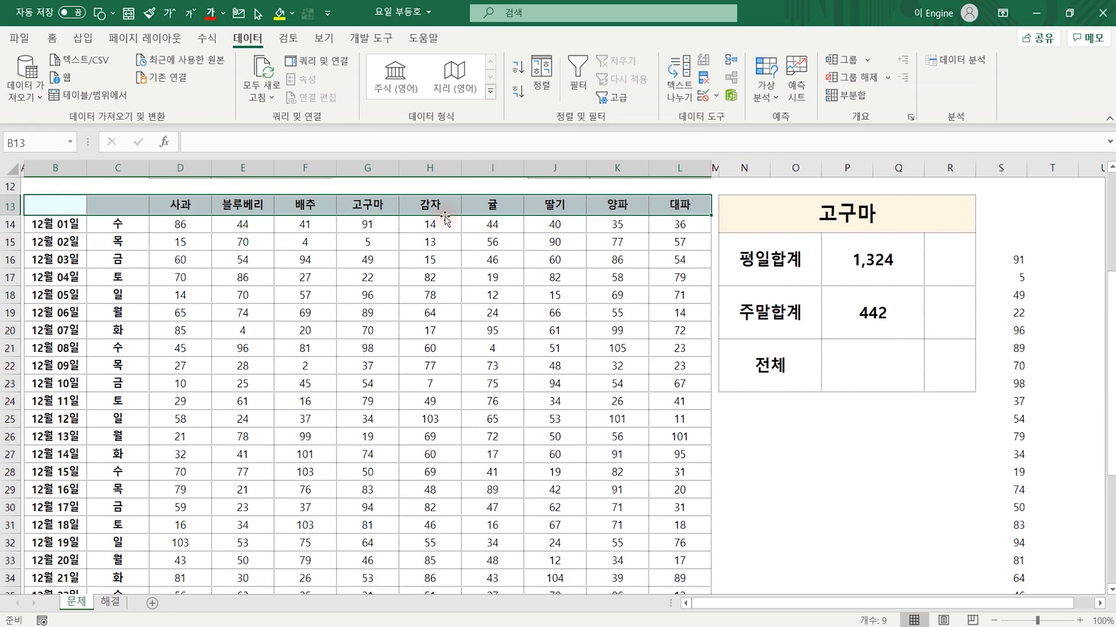
key(ctrl+shift+l)
click(180, 259)
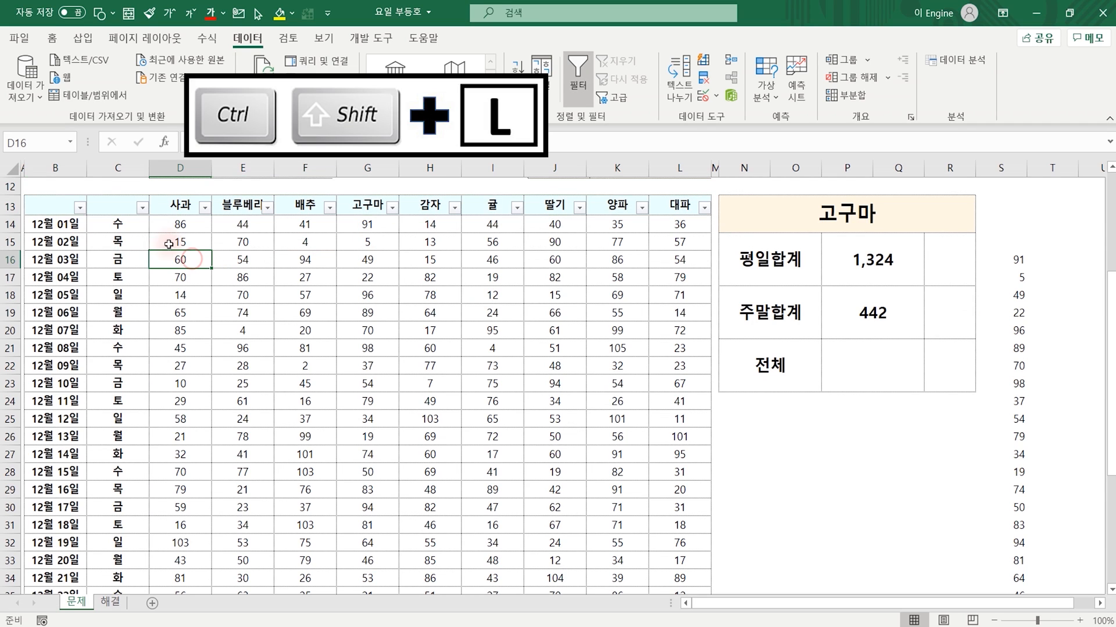
click(142, 208)
click(58, 388)
click(39, 469)
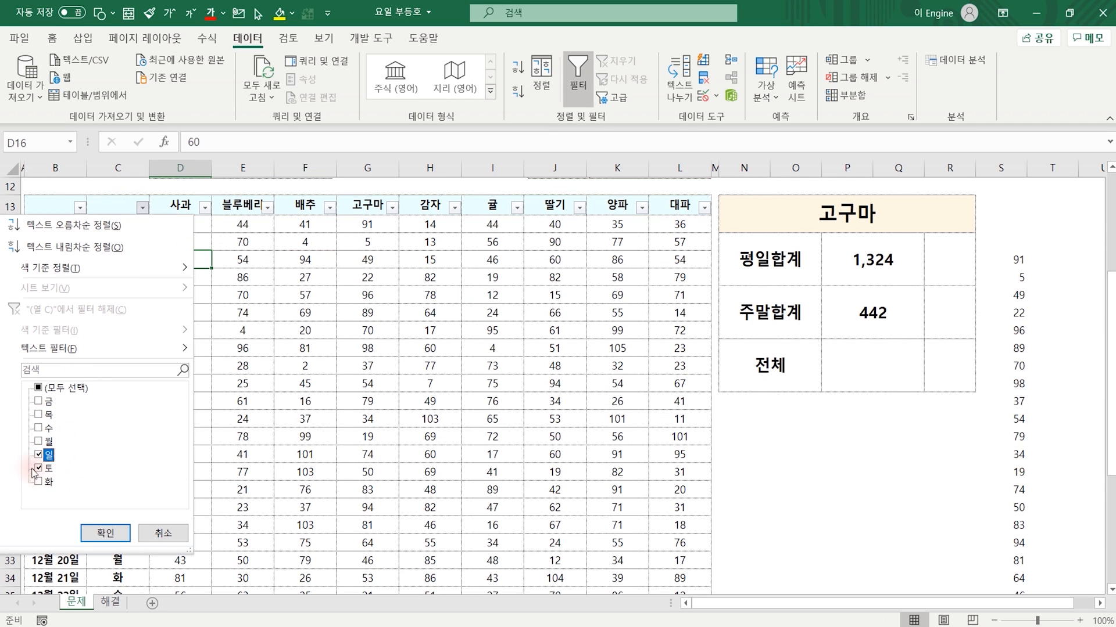
click(105, 533)
Compare the sum of the filtered 고구마 values in G17 to G39 with the 주말합계 cell, and remove the table filter.
drag(392, 232, 381, 349)
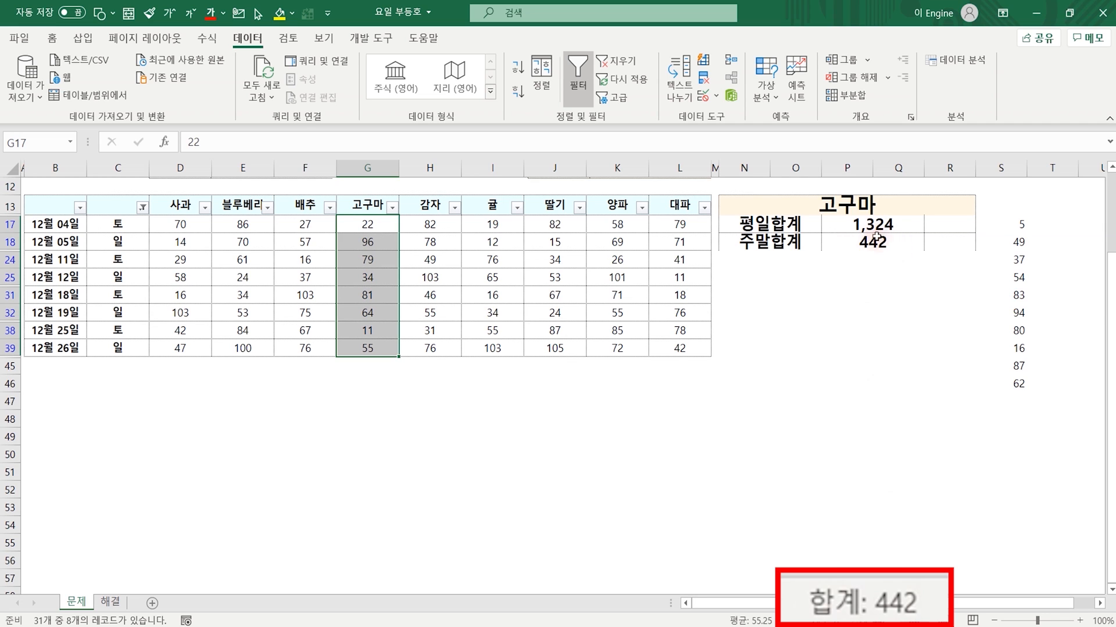
click(475, 413)
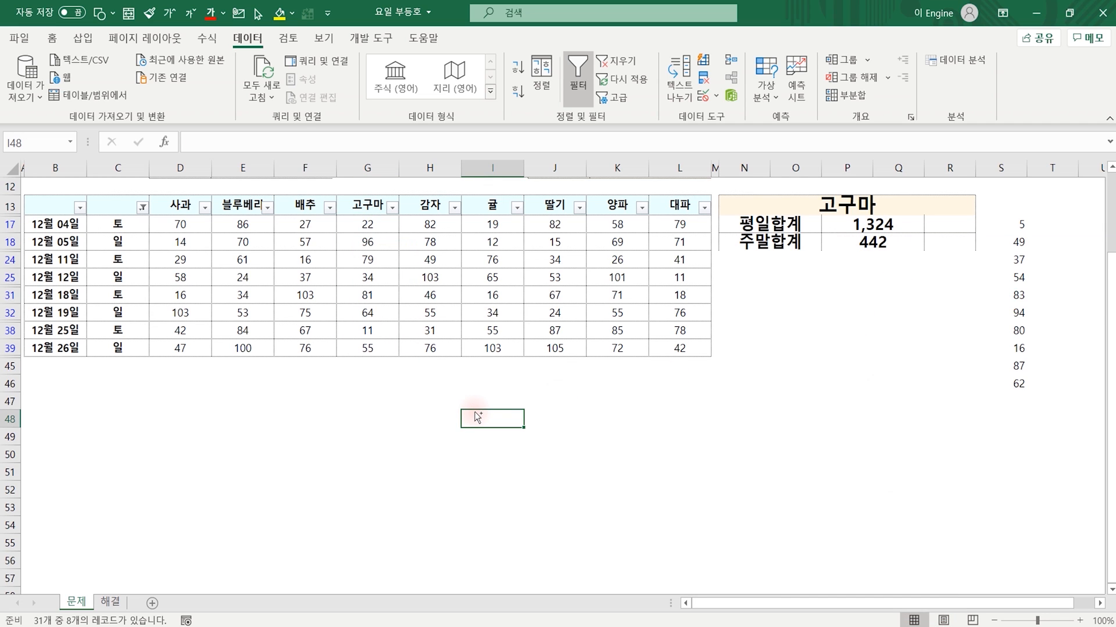
key(ctrl+shift+l)
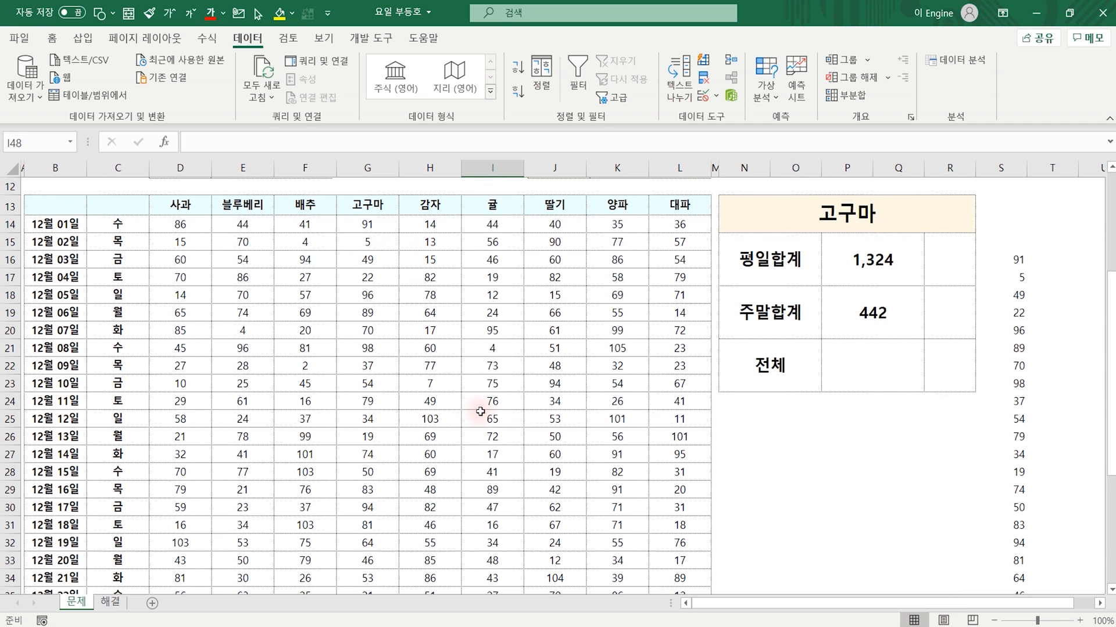
Calculate the 전체 total in P21 by adding the 평일합계 and 주말합계 cells with =P15+P18.
click(861, 372)
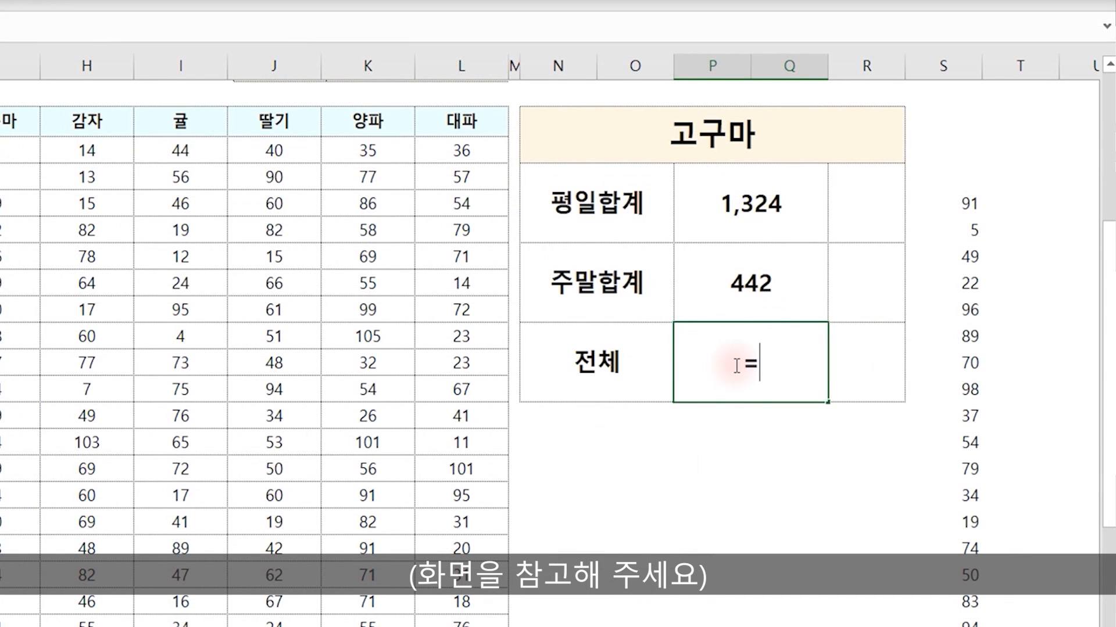
key(Up)
key(Up)
text(+)
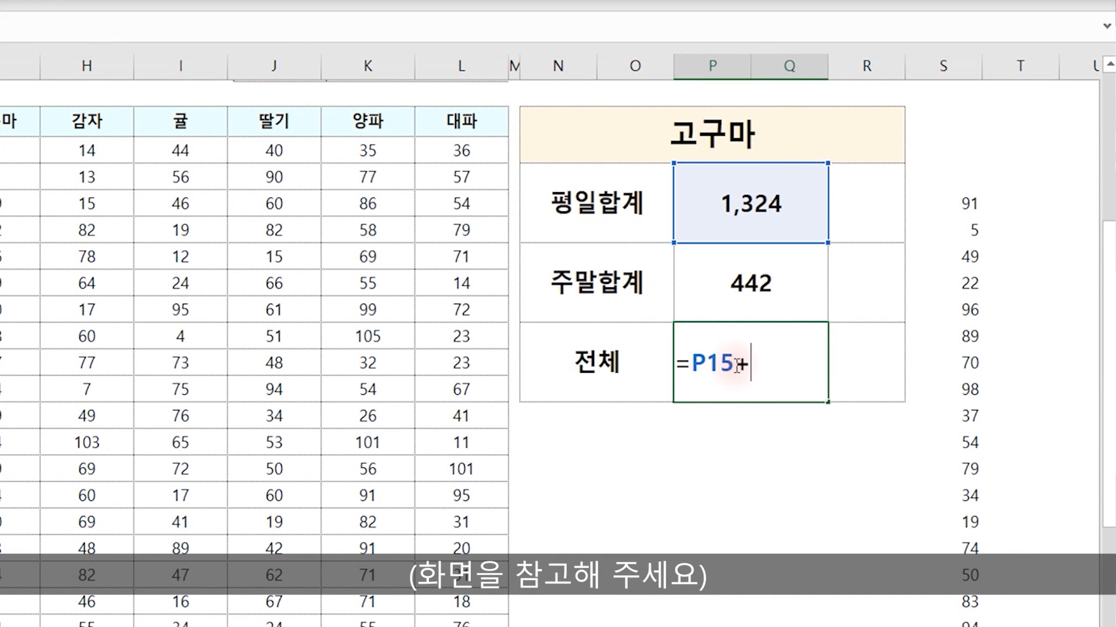
key(Up)
key(Return)
click(735, 365)
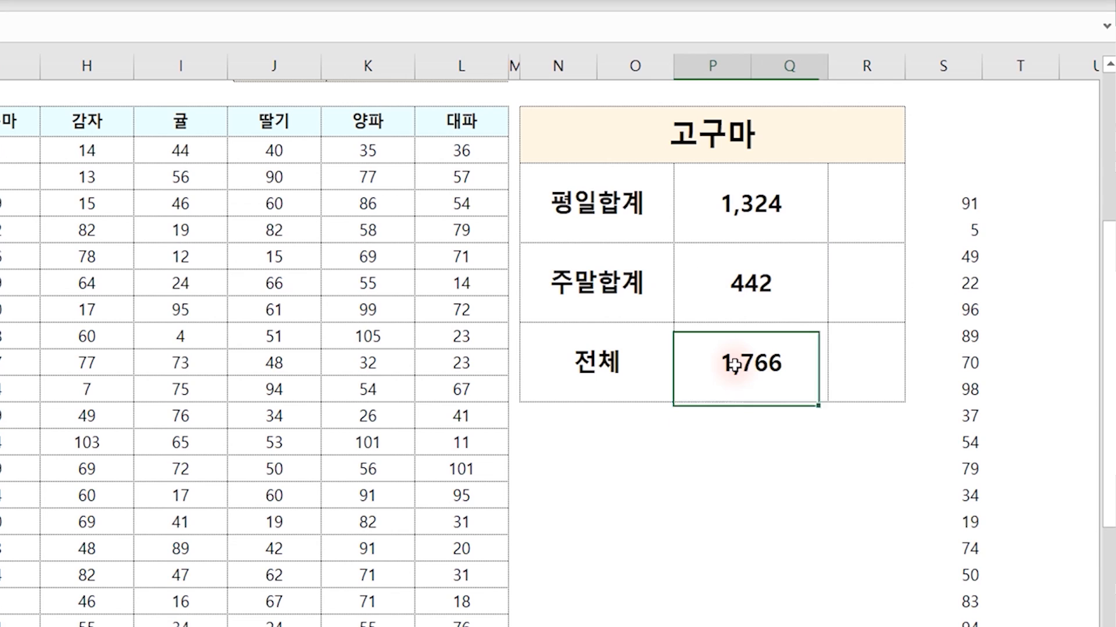
Calculate the weekday share in R15 with =P15/$P$21, keeping the total as an absolute reference.
click(874, 206)
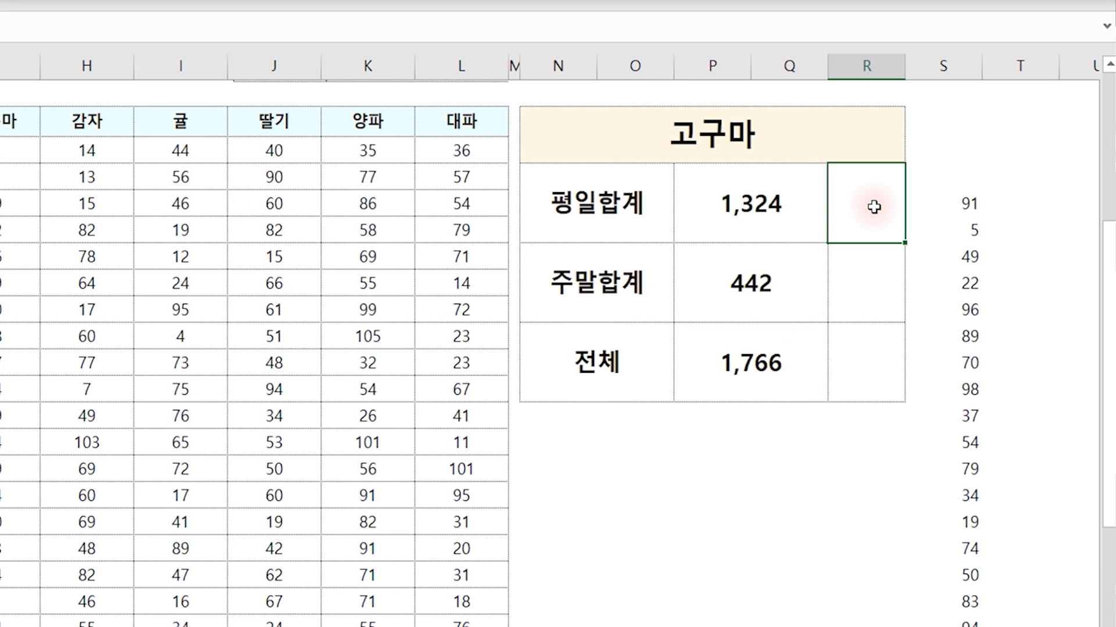
text(=)
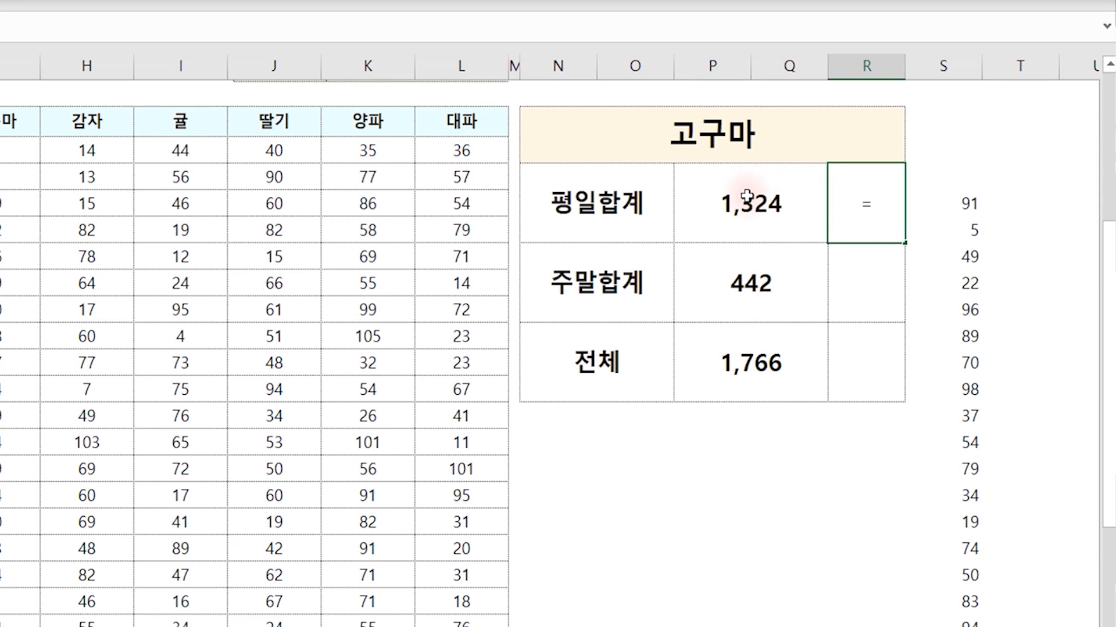
click(746, 198)
text(/)
click(740, 373)
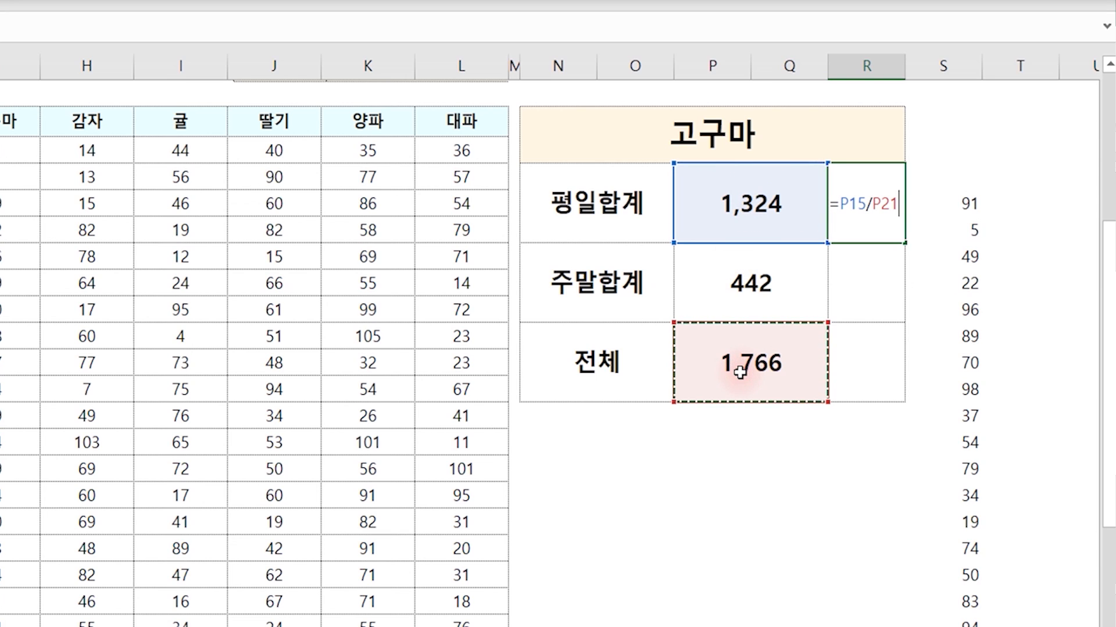
key(F4)
key(Return)
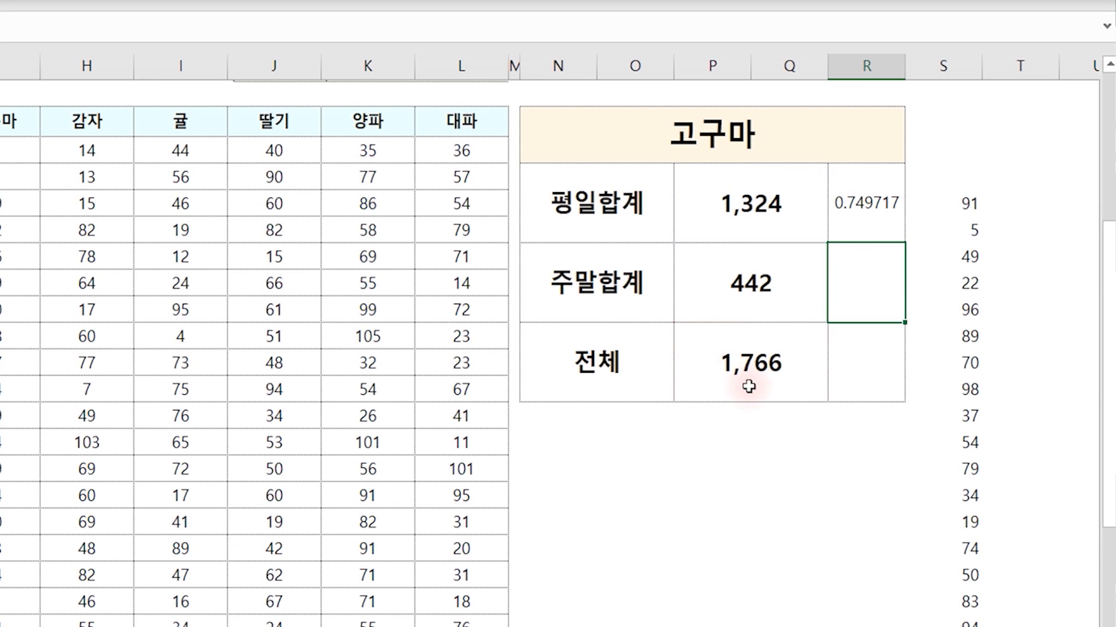
Fill the share formula from R15 down to the 주말합계 row and inspect the copied formula's references in R18.
click(854, 226)
drag(904, 243, 904, 314)
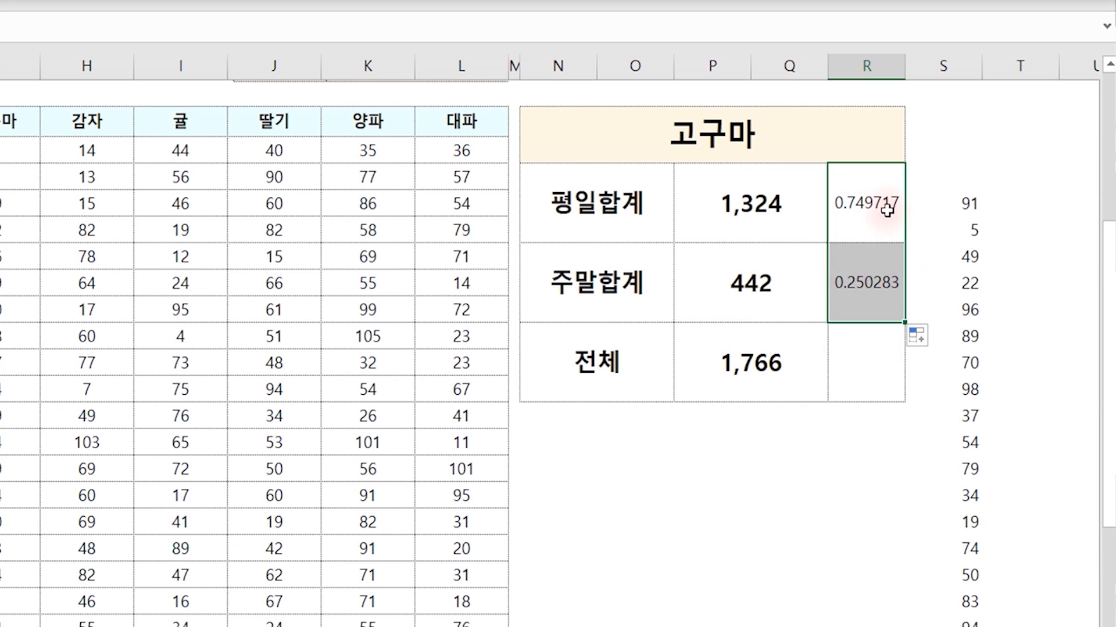
click(880, 284)
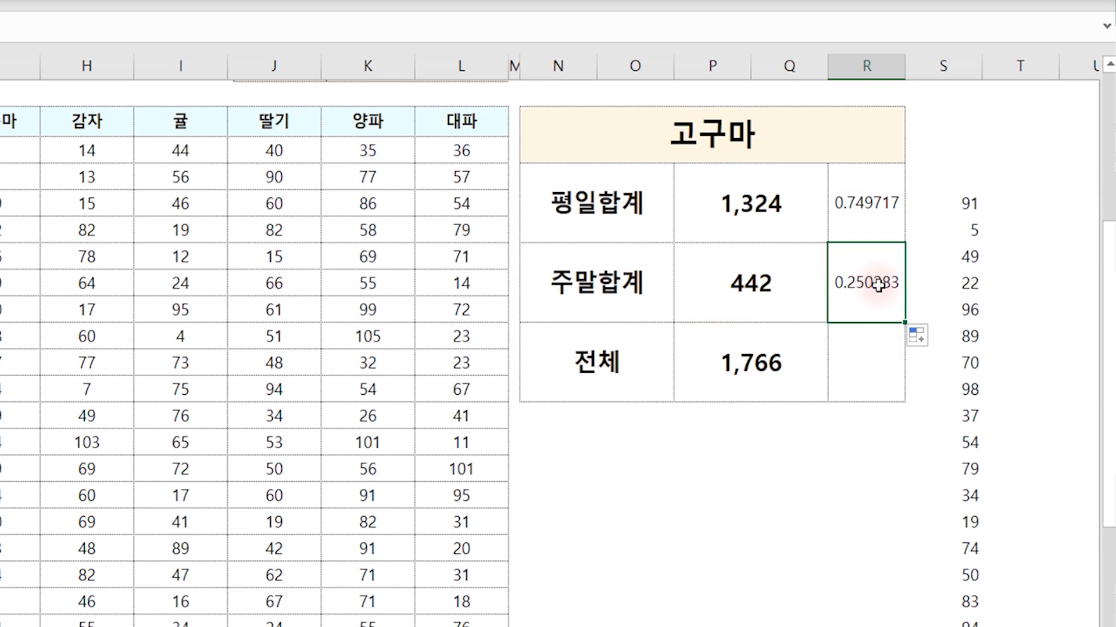
double_click(874, 285)
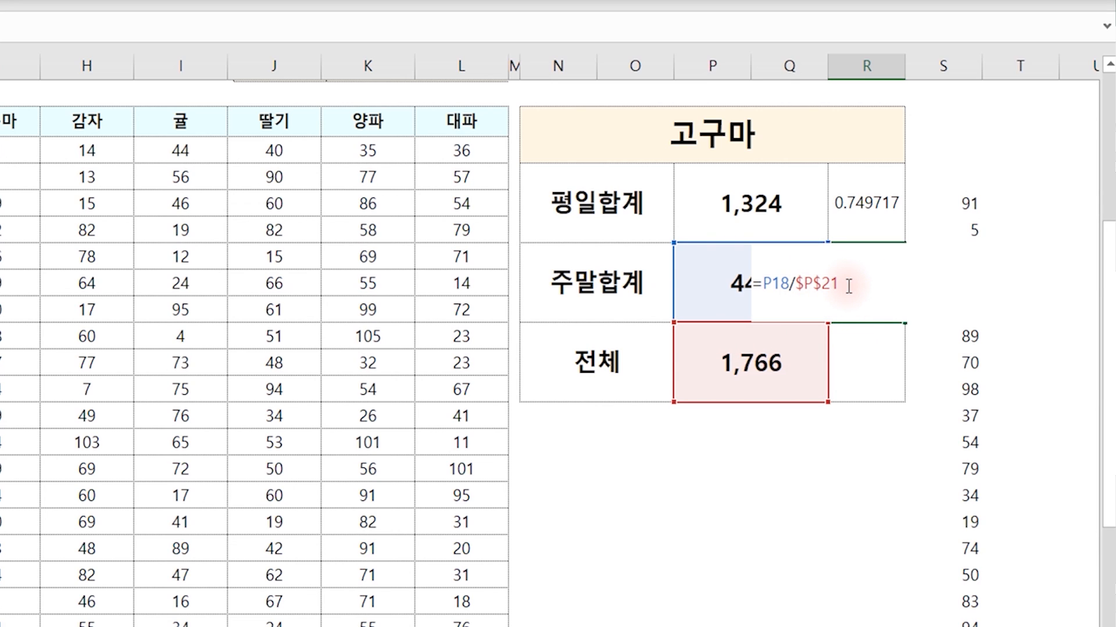
key(ctrl+Return)
Format the weekday and weekend share cells R15 and R18 as percentages.
click(860, 209)
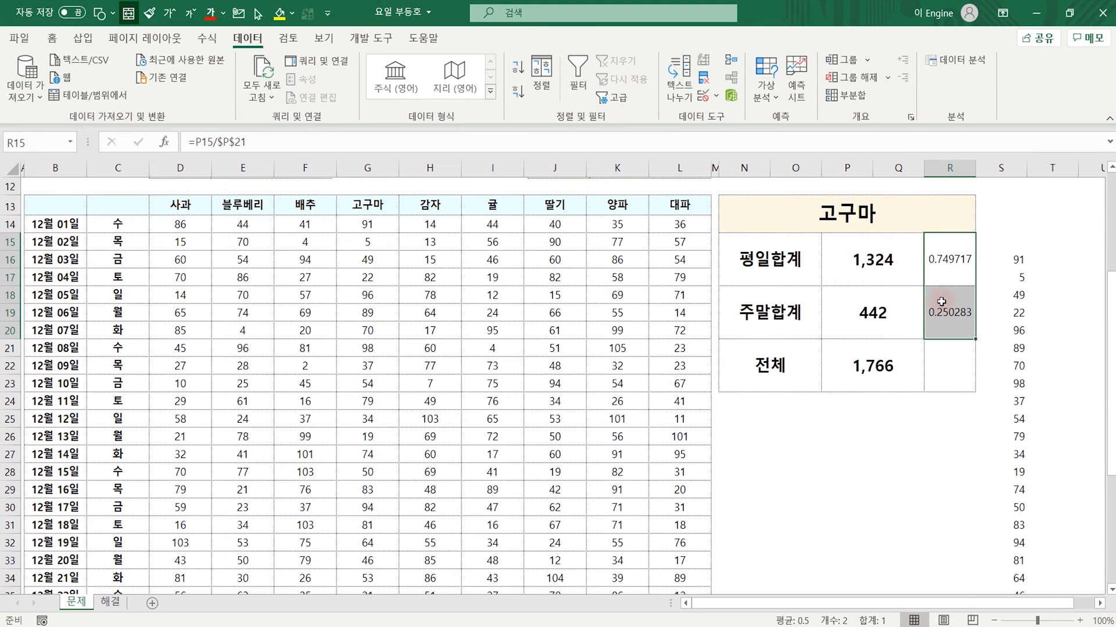
click(51, 38)
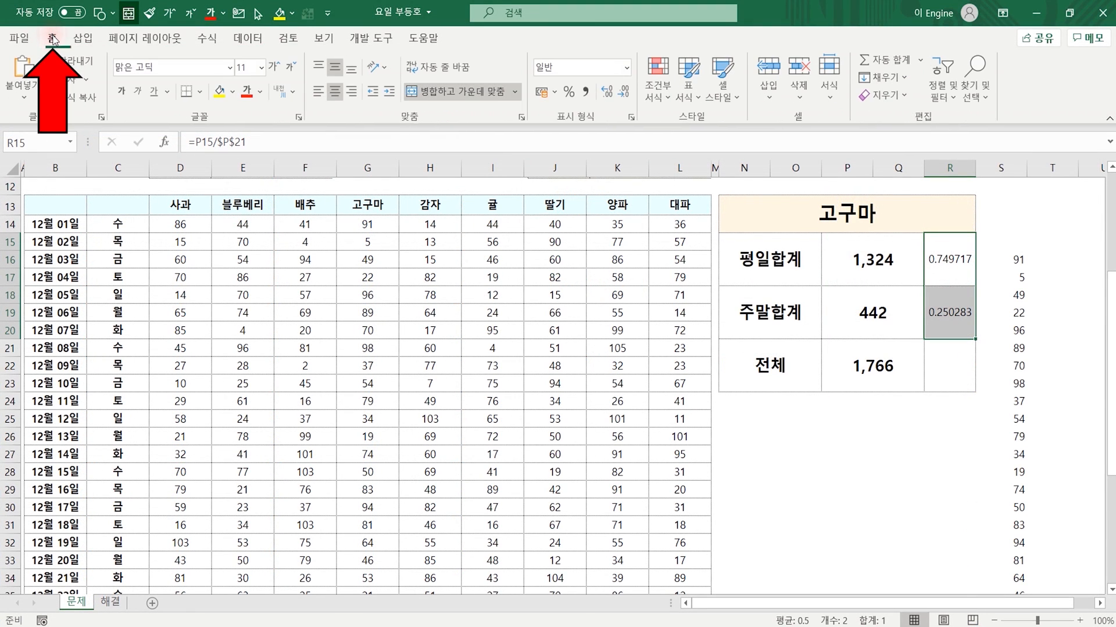
click(570, 93)
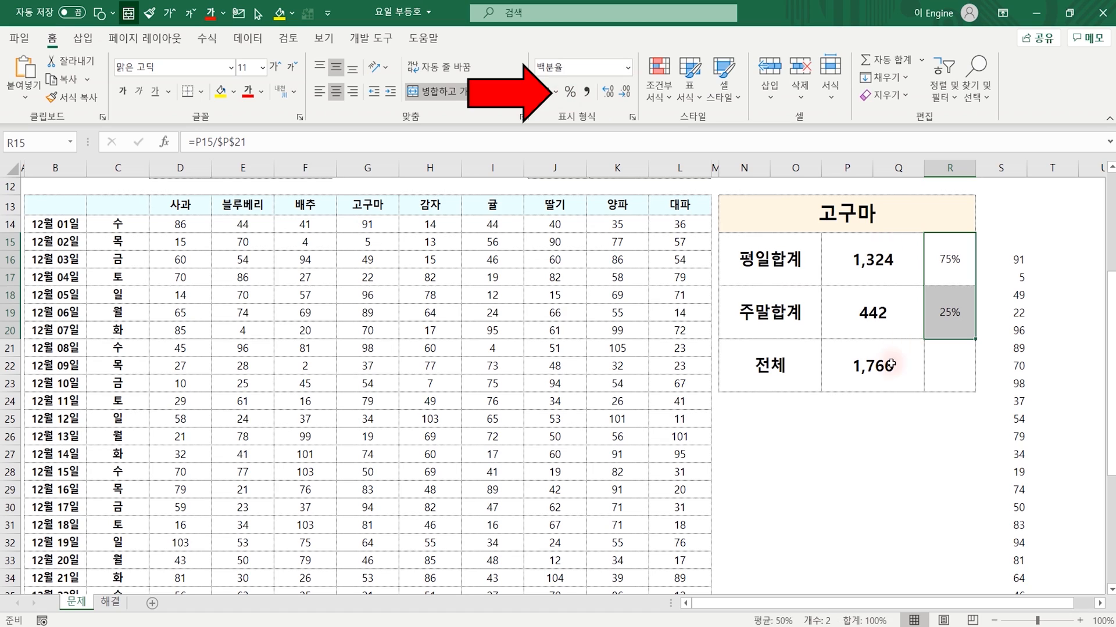
click(933, 473)
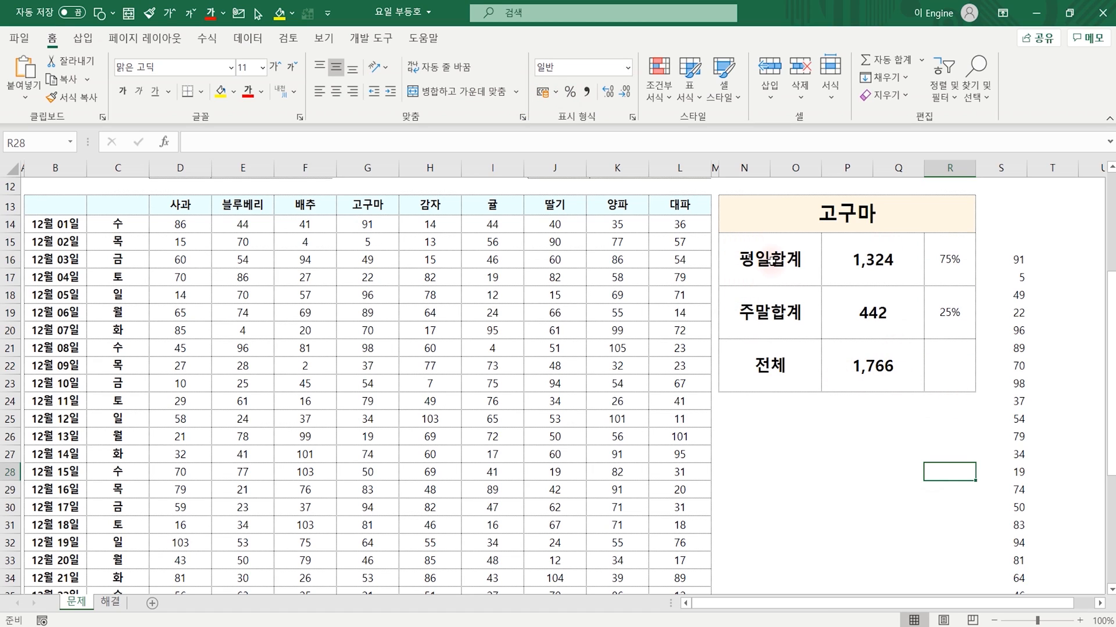